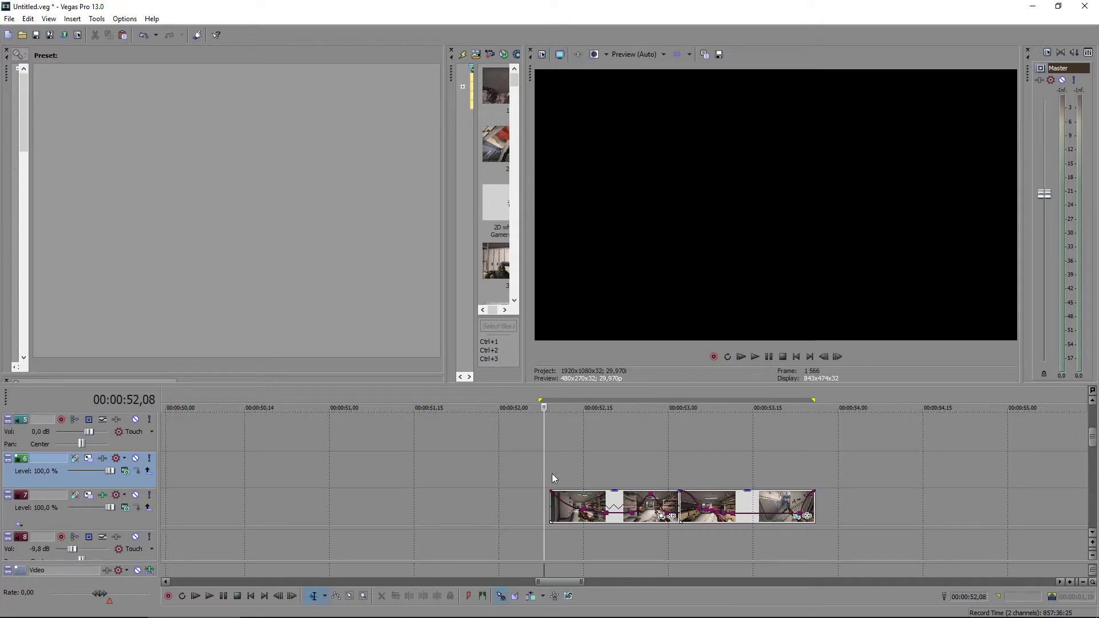
click(600, 478)
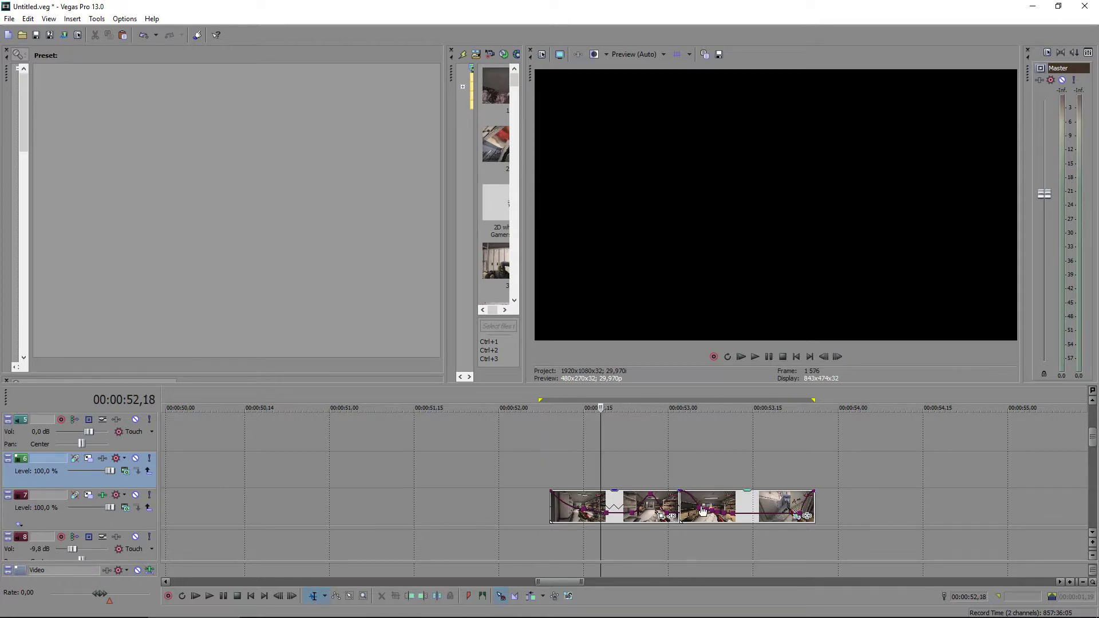
click(672, 516)
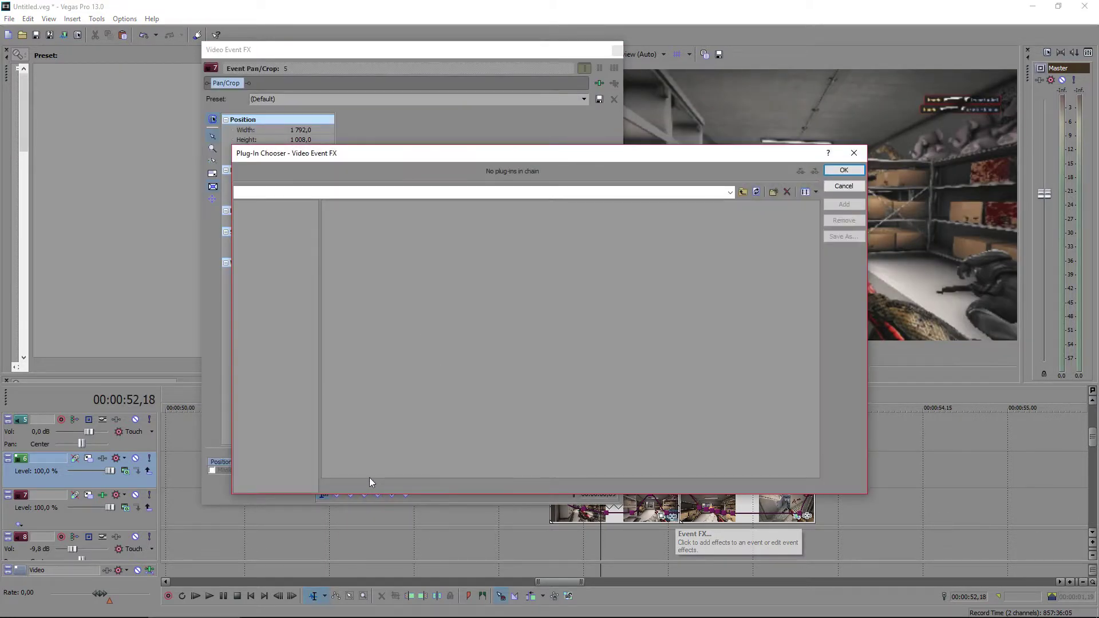
drag(368, 473, 601, 465)
Add the S_Flicker, S_DissolveShake, BCC Colorize, Pinch/Punch and BCC Lens Blur effects to the first clip on track 7
click(639, 460)
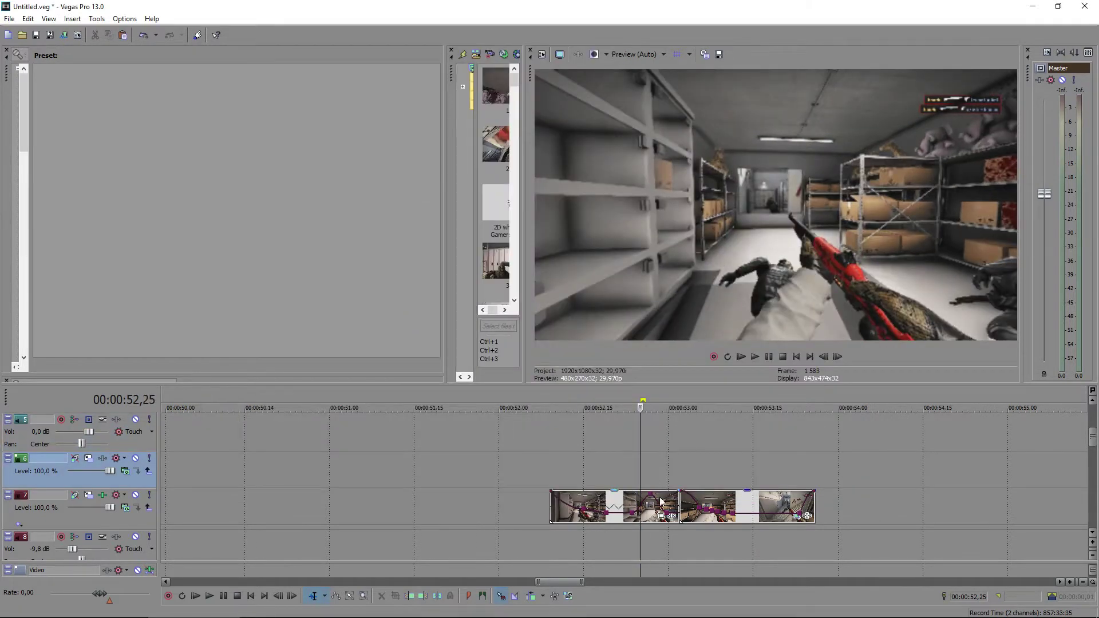
click(671, 516)
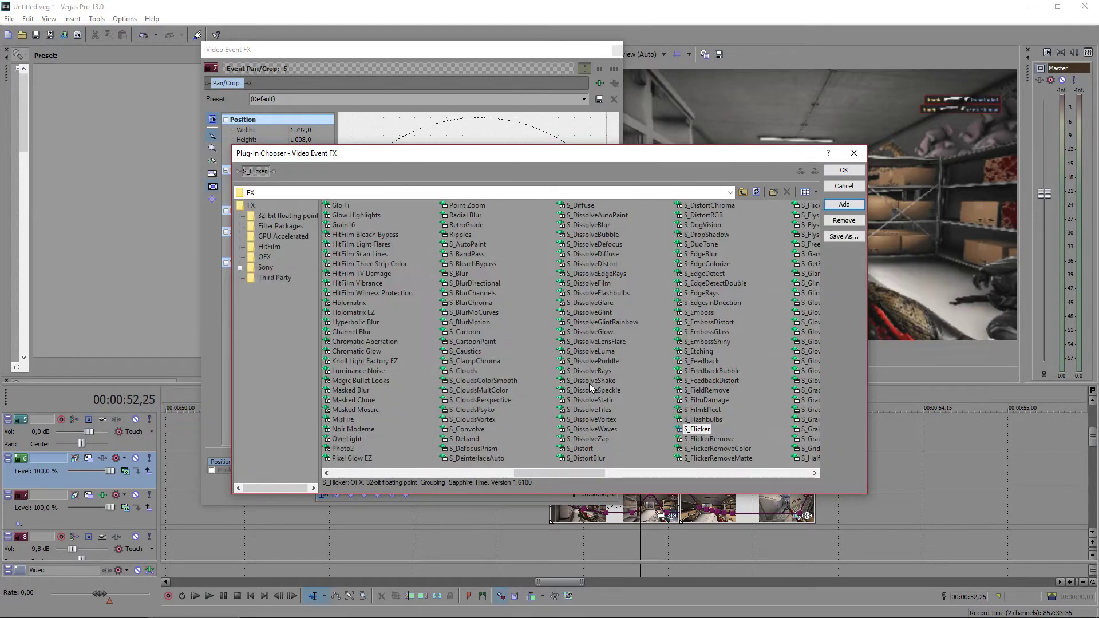
double_click(591, 381)
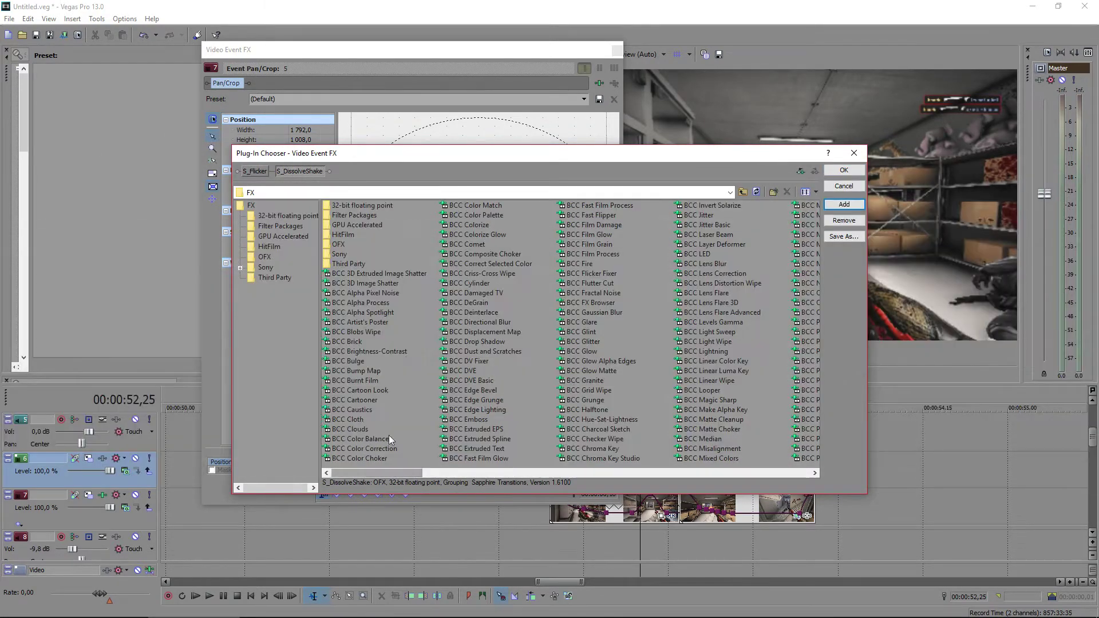
click(458, 225)
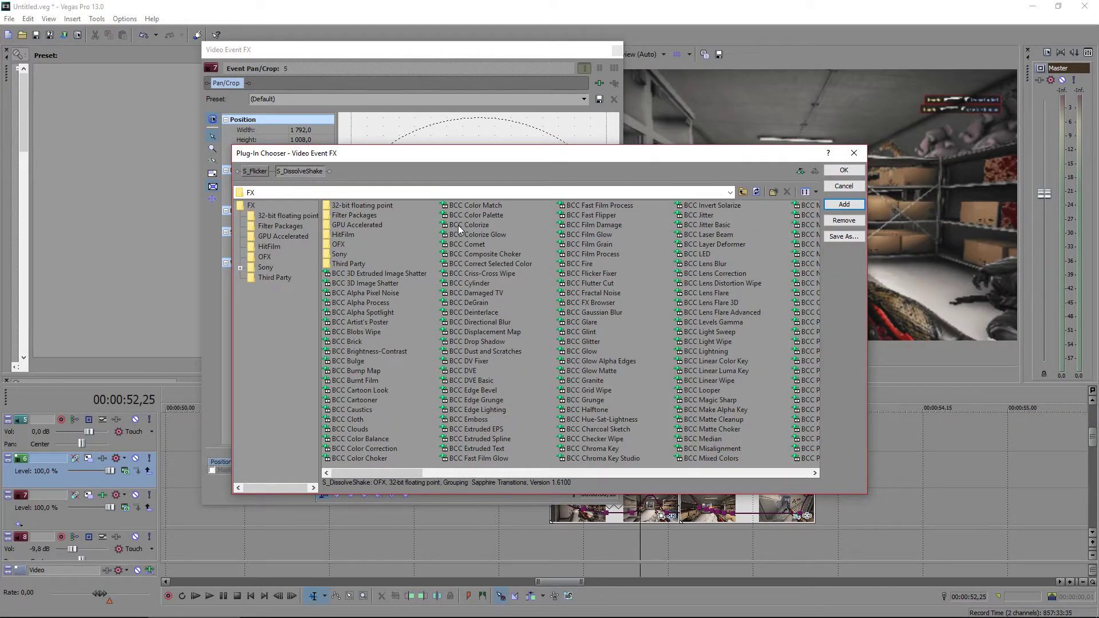
click(844, 204)
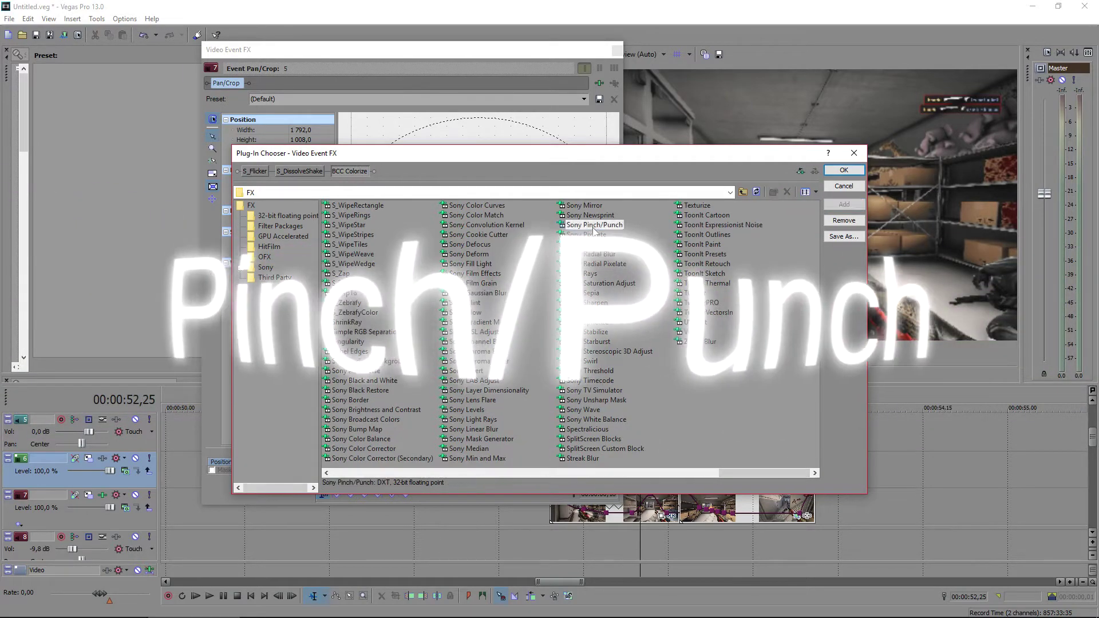
double_click(590, 225)
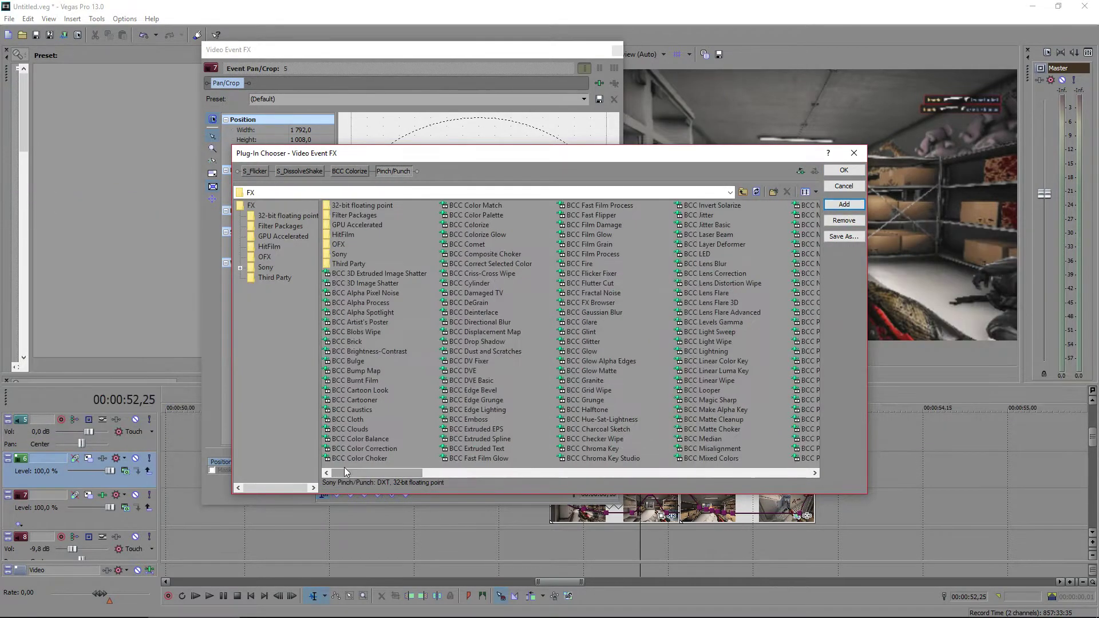
click(705, 263)
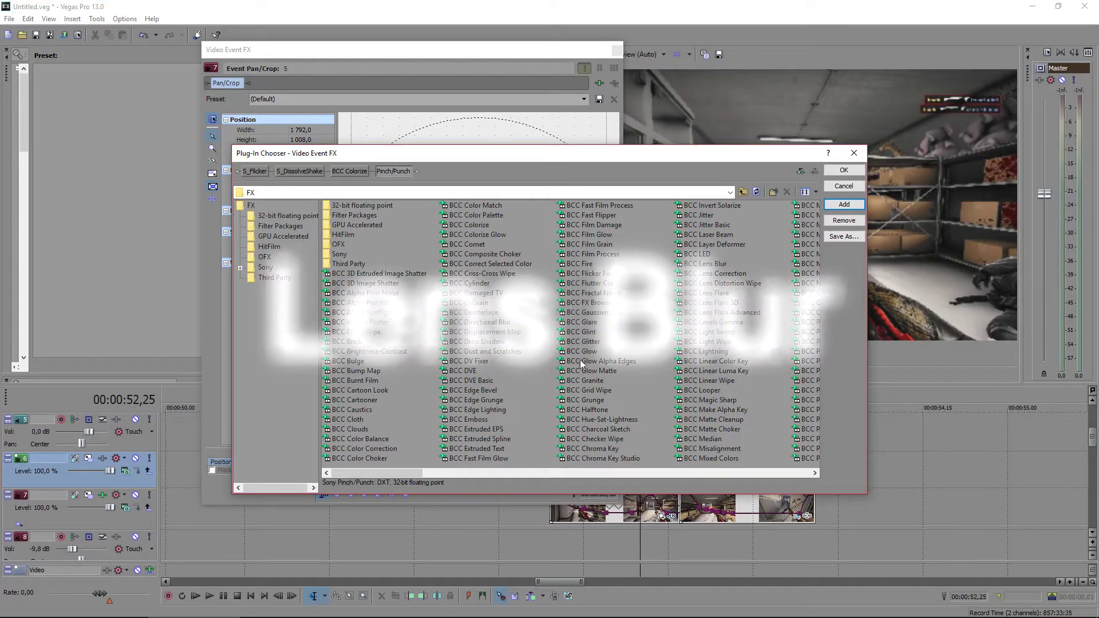
click(844, 205)
click(843, 170)
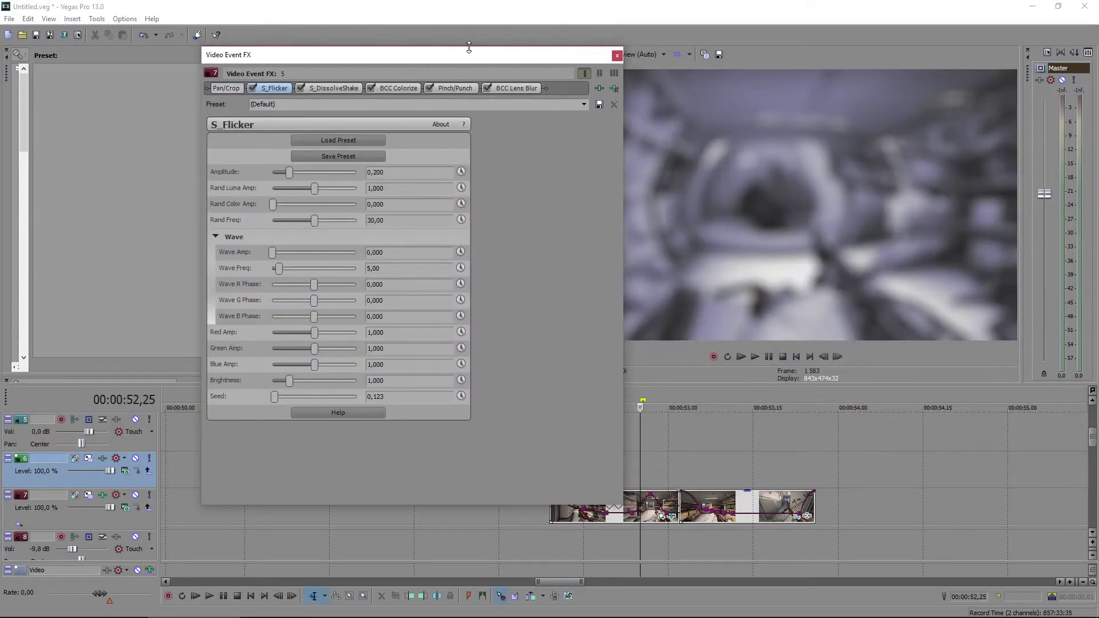
Animate the S_Flicker Amplitude so it rises from a lower value at the clip's start to 0,354 at 00:00:00,14
drag(471, 49, 342, 50)
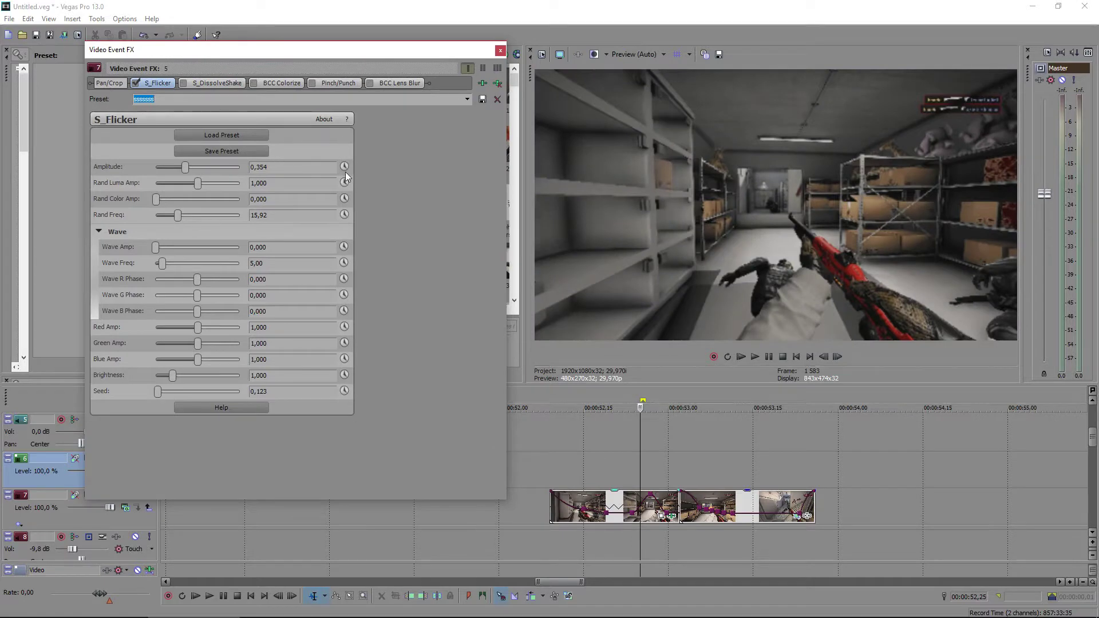
click(344, 167)
drag(171, 470, 366, 471)
drag(171, 470, 170, 479)
click(365, 470)
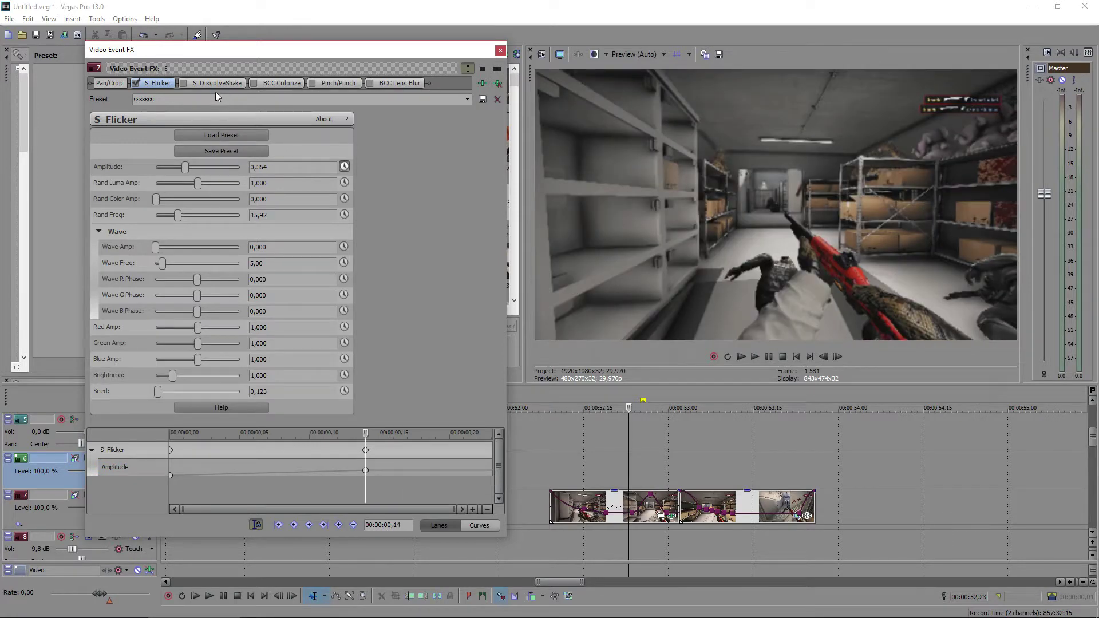
Enable S_DissolveShake, apply its "short shake" preset and check the shake across its Dissolve Amount keyframes
click(217, 83)
click(184, 84)
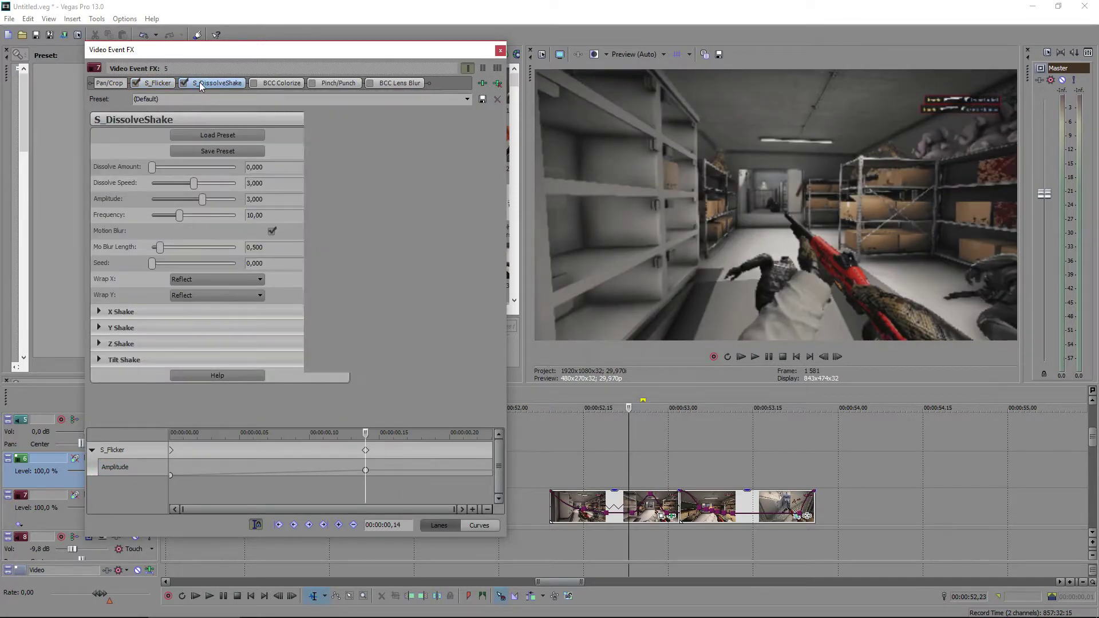
click(467, 98)
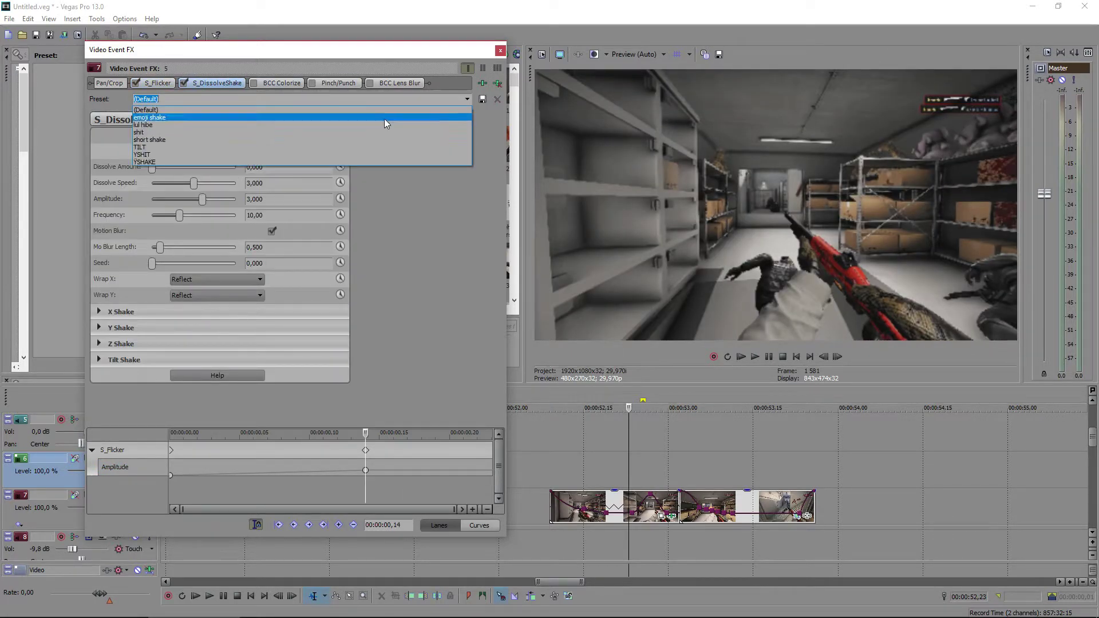
click(170, 141)
click(337, 489)
drag(335, 430, 394, 438)
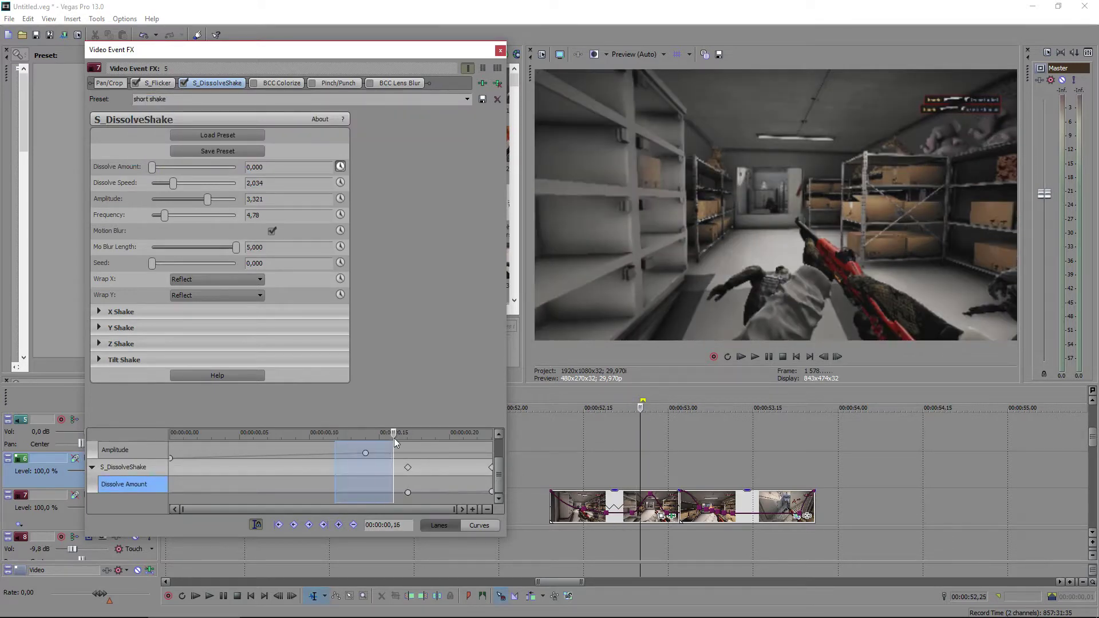
drag(394, 438, 407, 439)
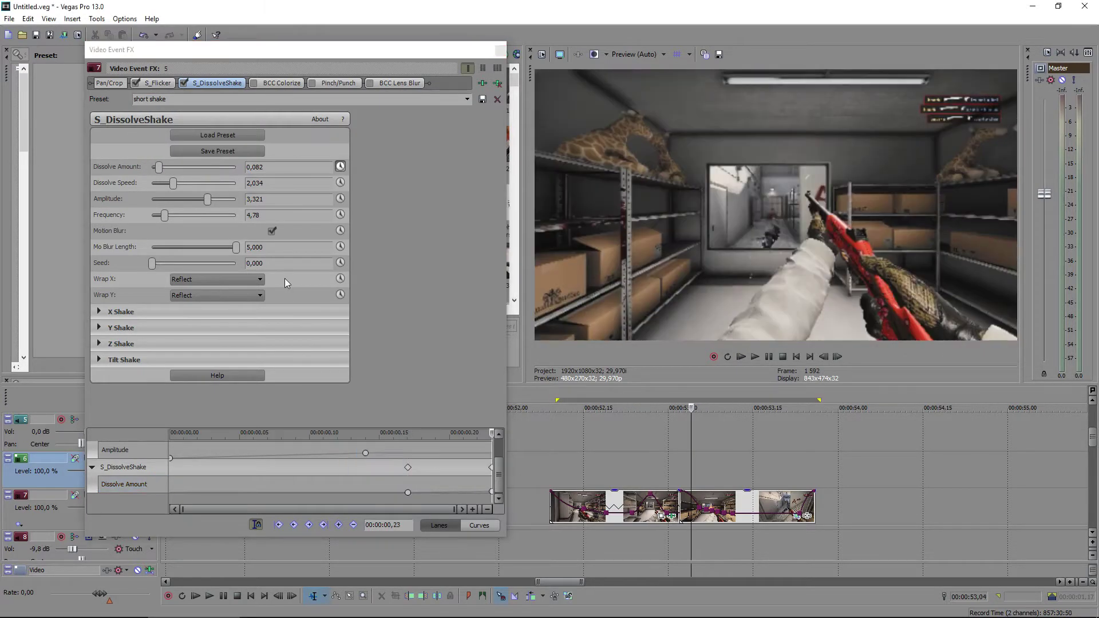
Enable BCC Colorize, animate Mix with Original at 0,00 and move that keyframe to the clip's end
click(277, 83)
click(467, 98)
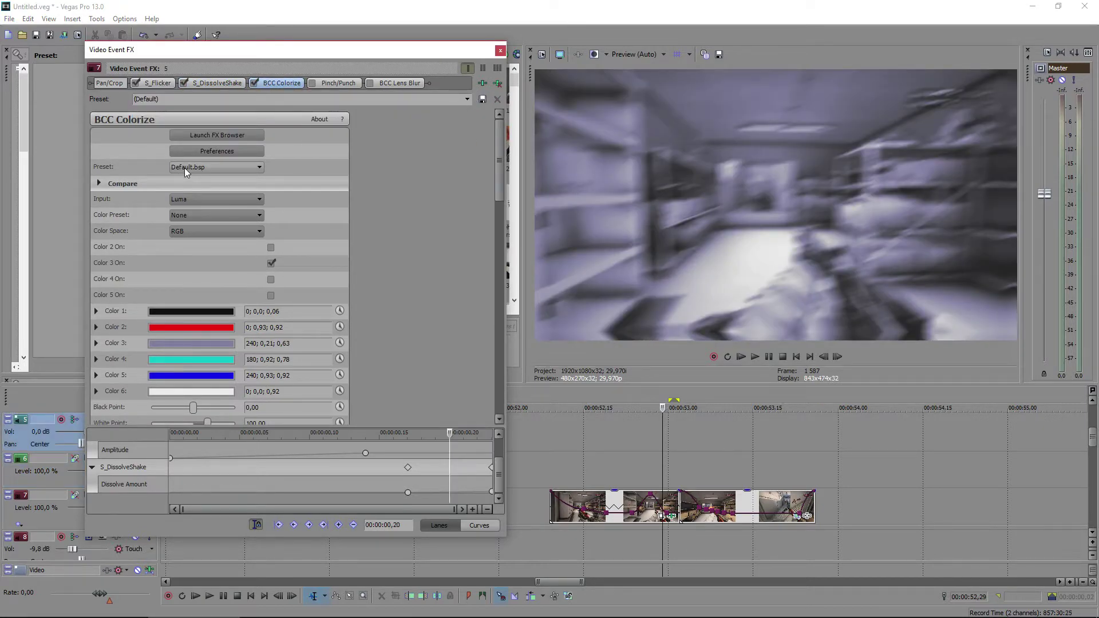
drag(498, 173, 498, 342)
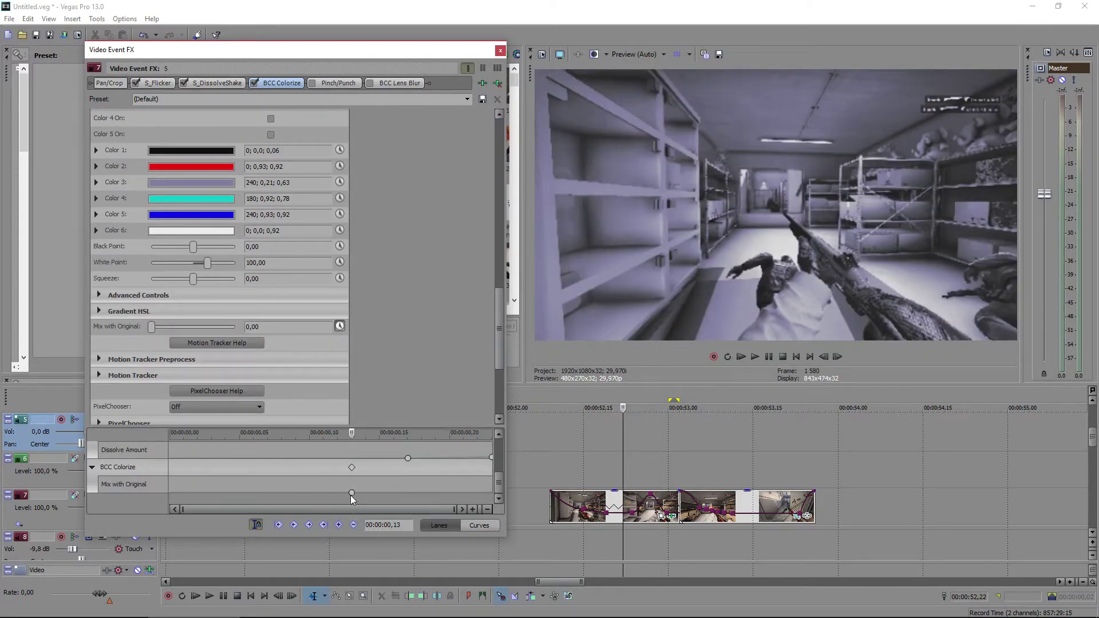
drag(351, 497, 422, 500)
click(354, 492)
drag(353, 491, 496, 489)
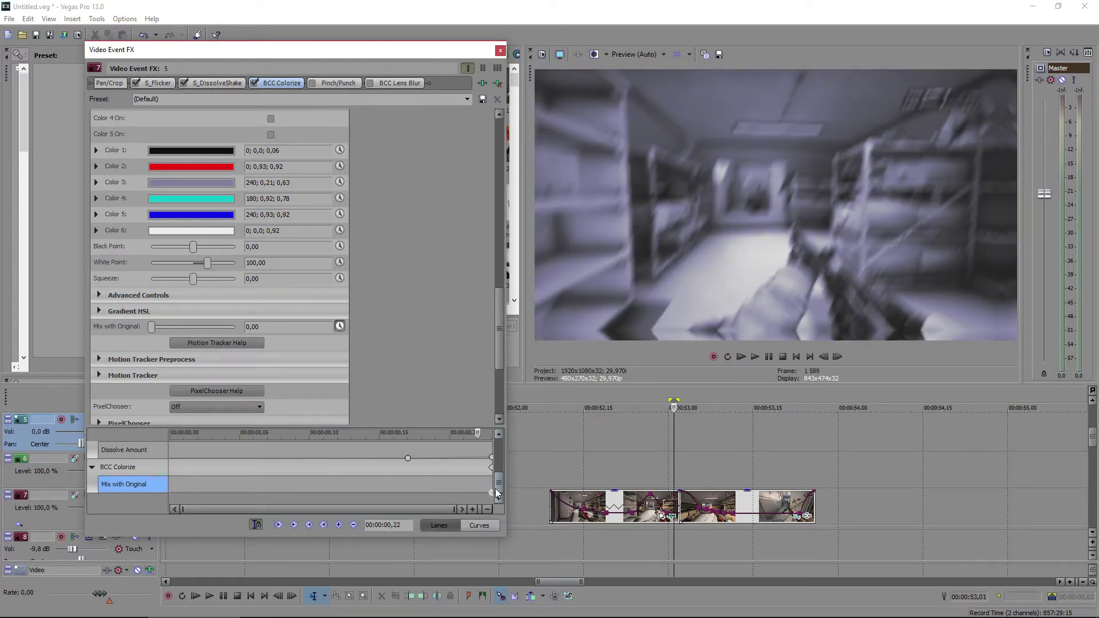
Set BCC Colorize's Mix with Original to 100 at 00:00:00,13 and preview the fade into the tint
key(Left)
key(Left)
key(Left)
key(Left)
key(Left)
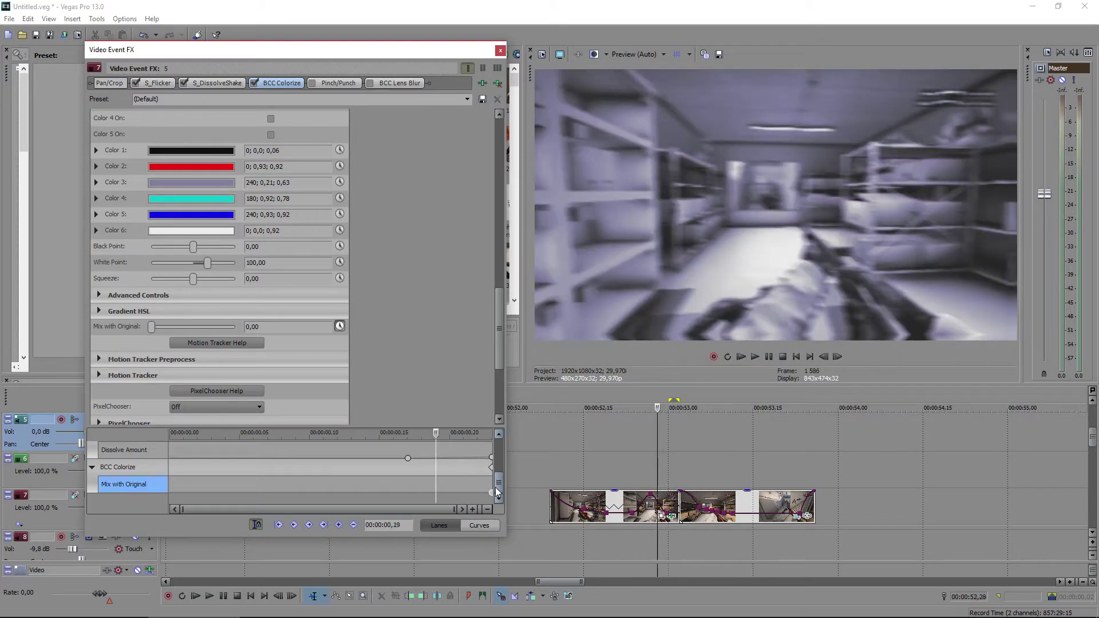
key(Left)
key(Left)
key(Left)
key(Left)
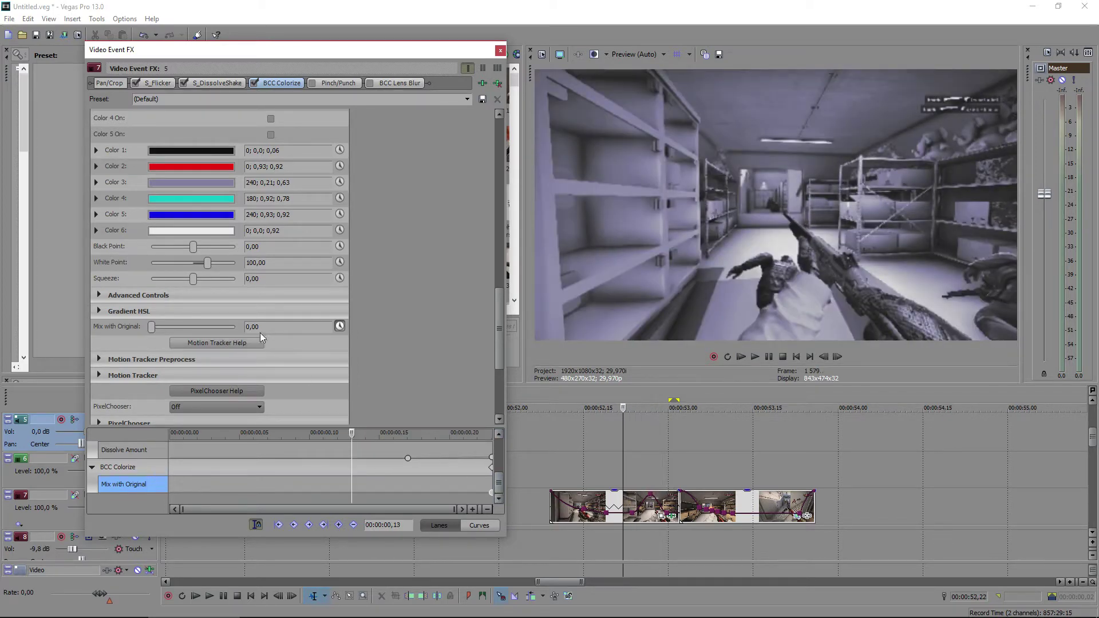
text(1)
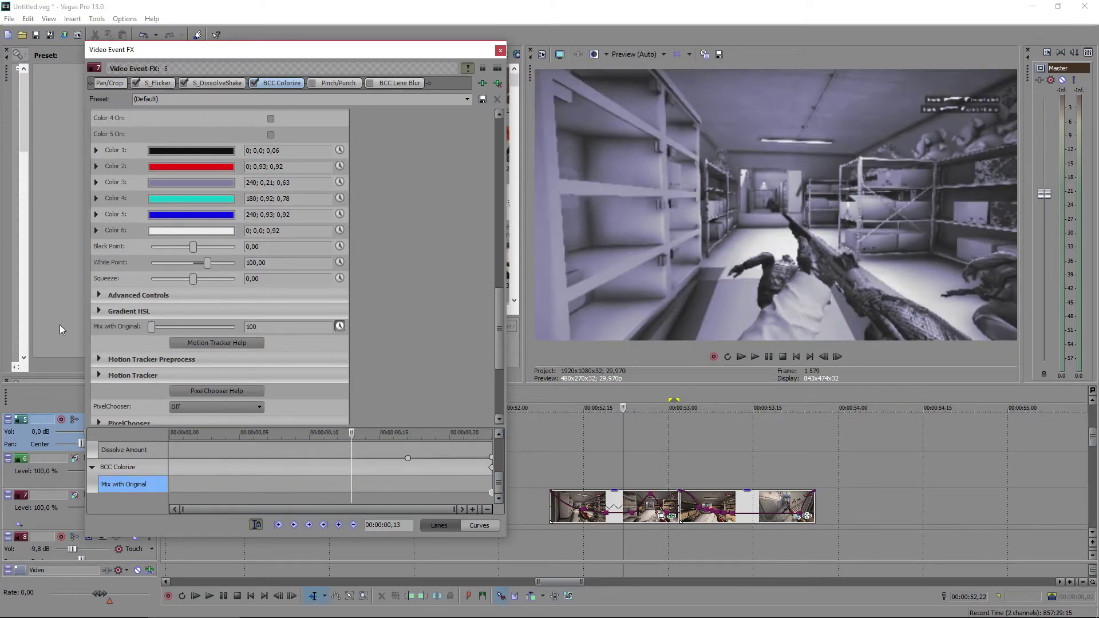
key(Return)
click(312, 468)
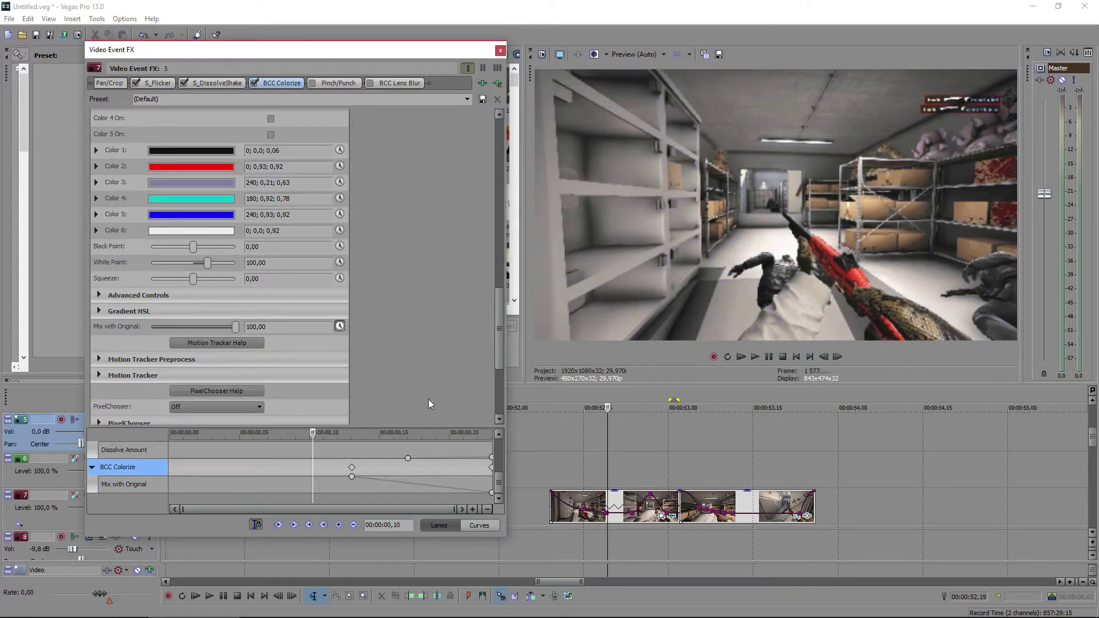
drag(315, 433, 407, 435)
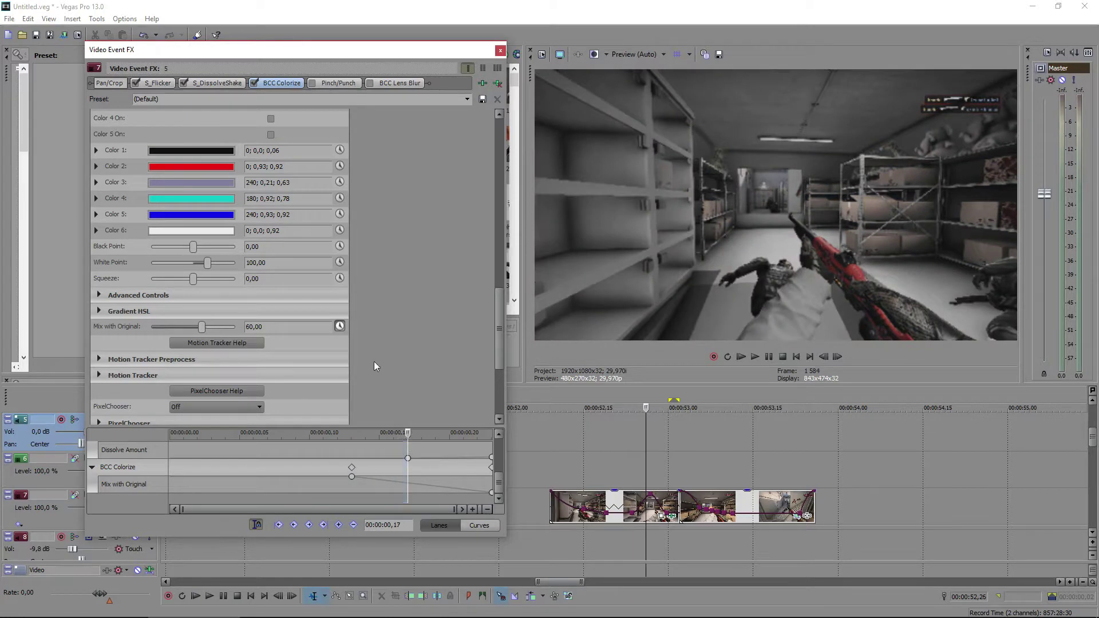
Enable Pinch/Punch with the Maximum Punch preset, set its Amount to -1,000 and turn on its animation
click(347, 84)
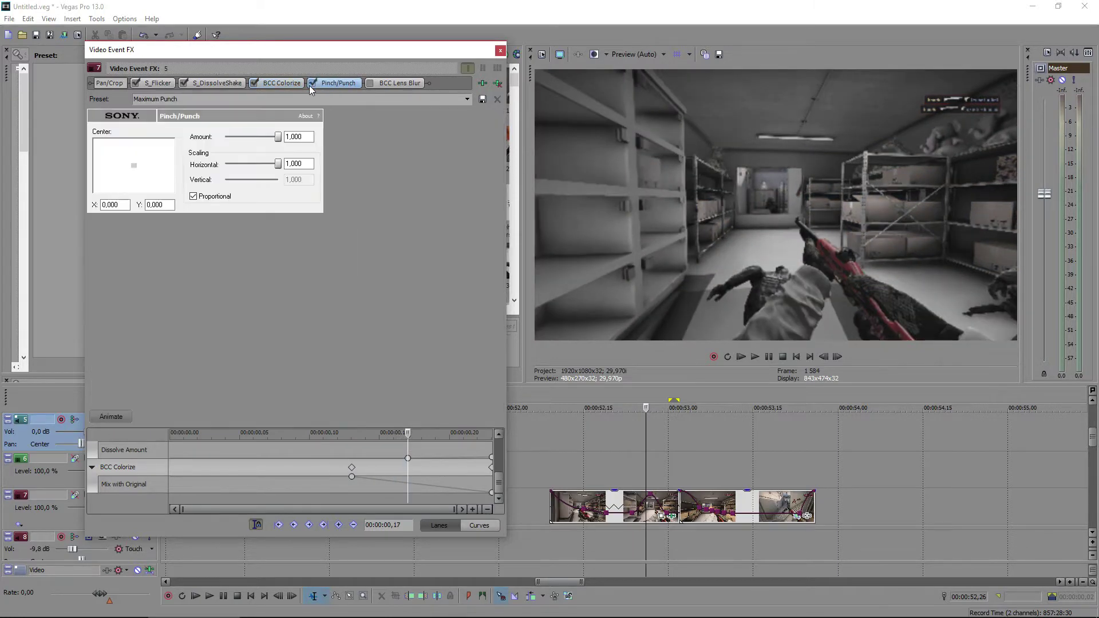
click(312, 84)
click(466, 100)
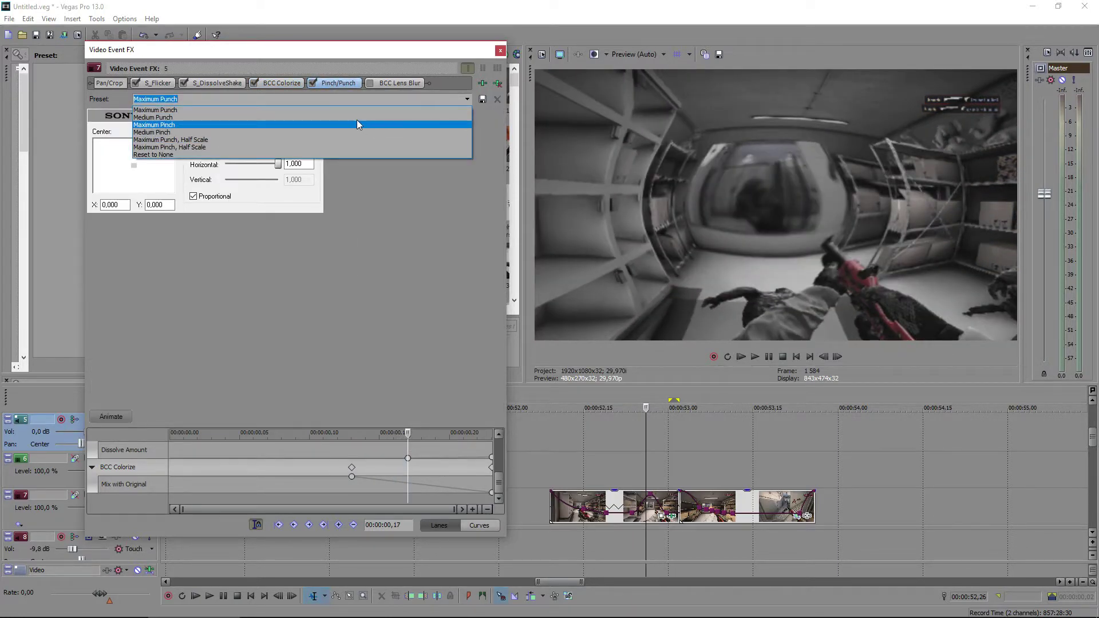
click(300, 110)
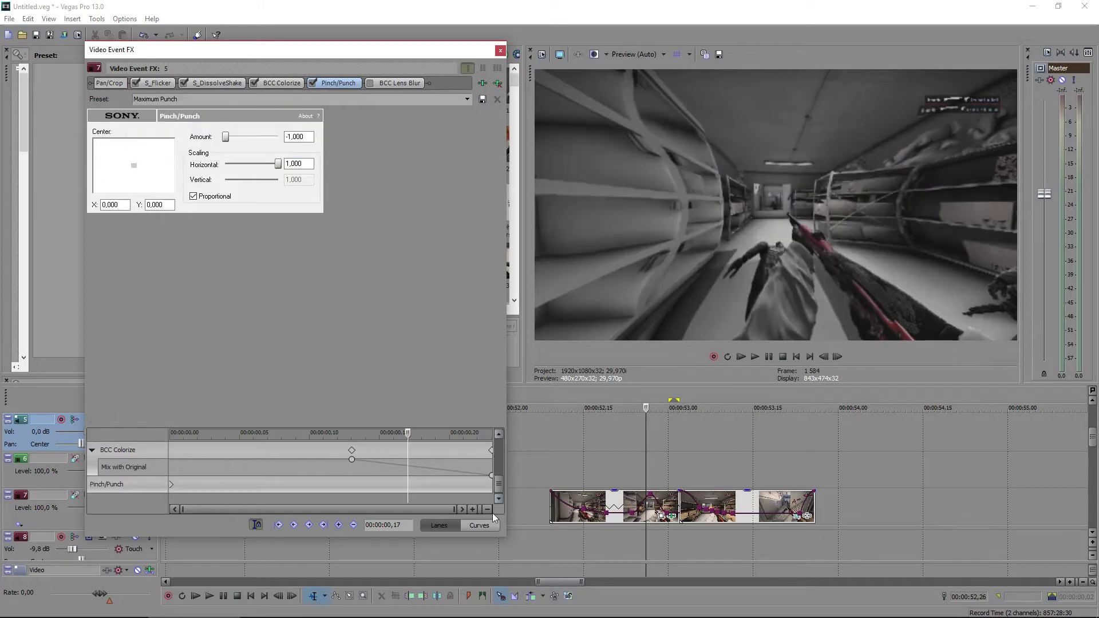
Move the Pinch/Punch keyframe from the clip's start to its end and set it to Fast Fade
click(170, 484)
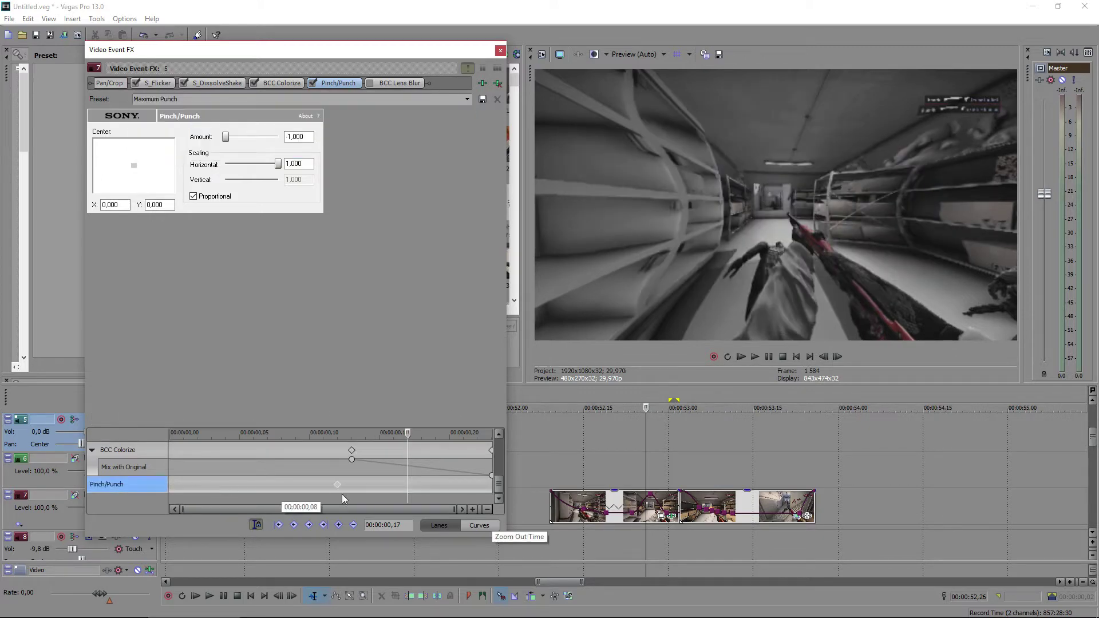
right_click(490, 486)
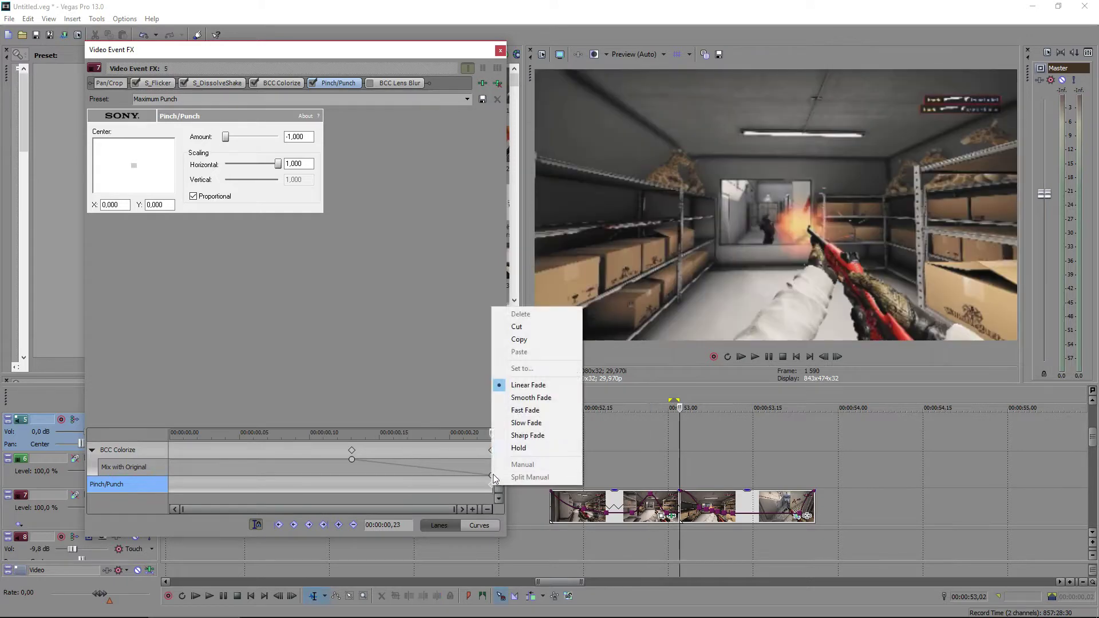
click(516, 410)
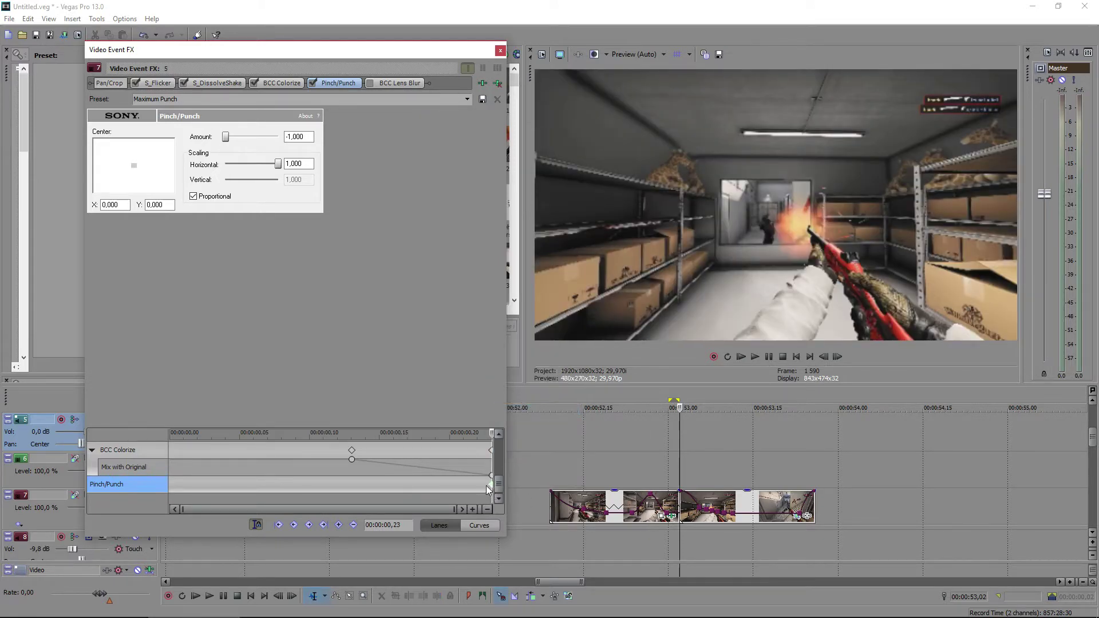
Add a Pinch/Punch keyframe with Amount 0 at 00:00:00,19 and set it to Fast Fade
key(Left)
key(Left)
key(Left)
key(Left)
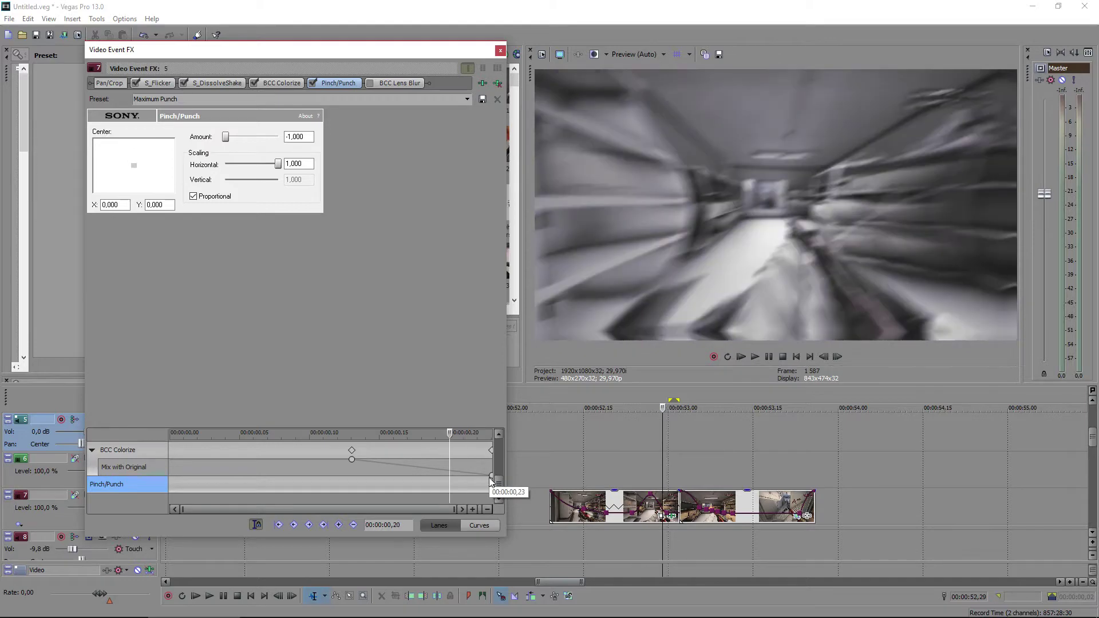
double_click(295, 137)
text(0)
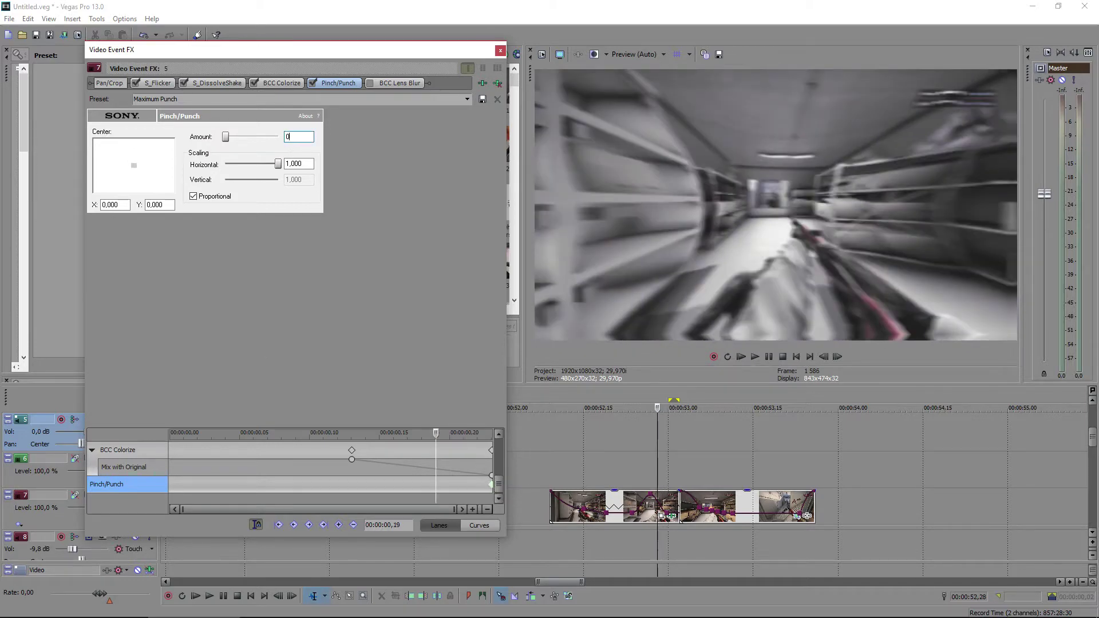
key(Return)
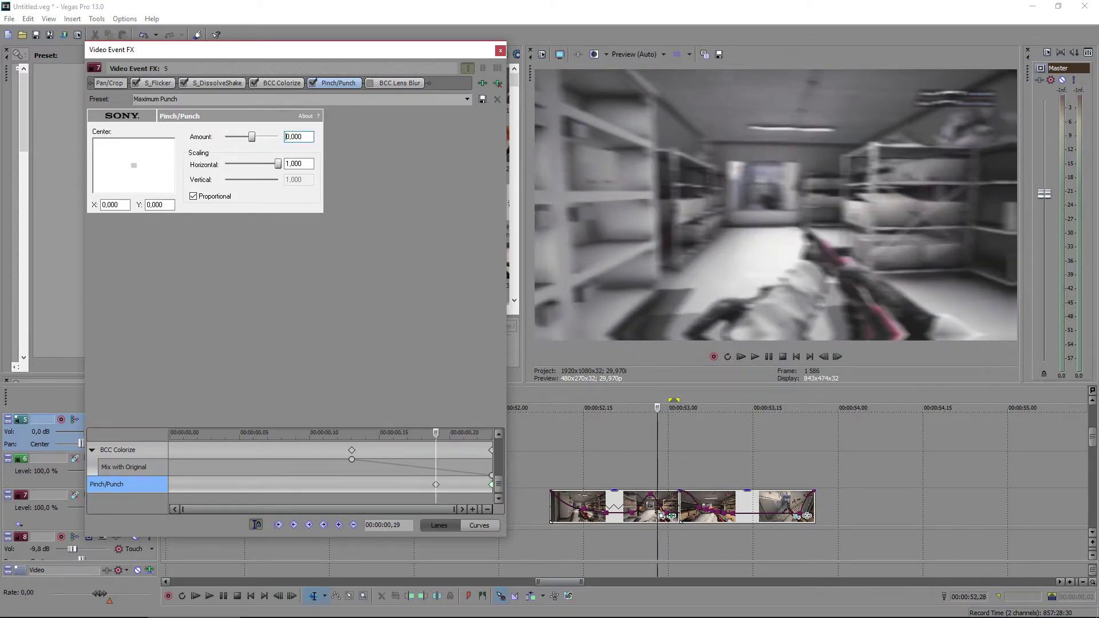
right_click(435, 485)
click(457, 406)
Enable BCC Lens Blur on the first clip and apply its SICK preset
click(408, 481)
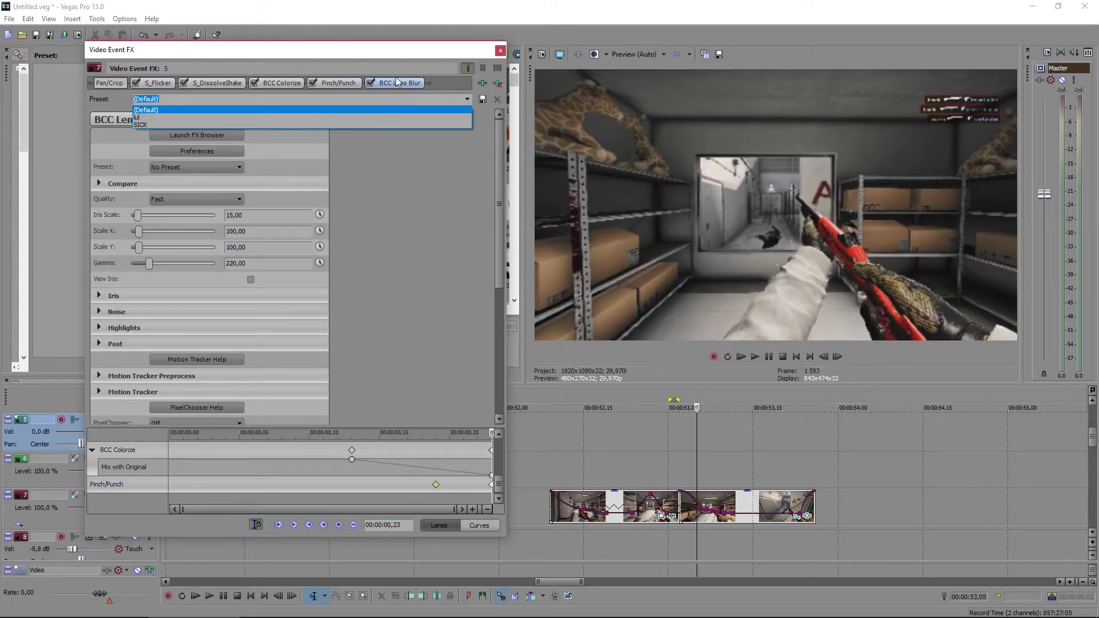
click(221, 123)
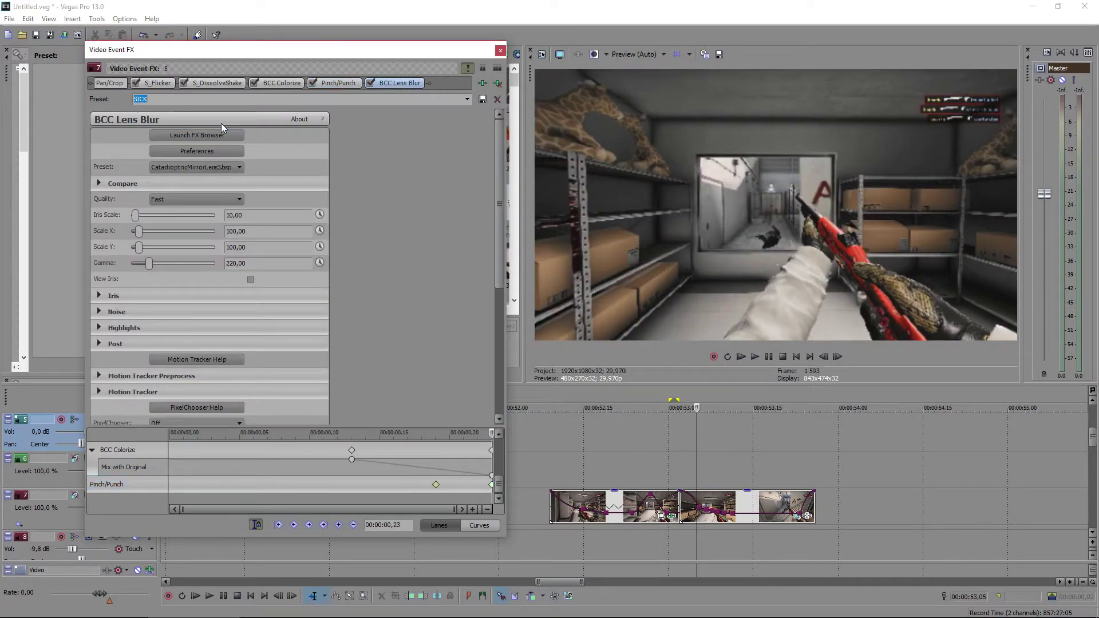
Turn on Iris Scale animation for the first clip's BCC Lens Blur and move its keyframe from the clip's start to its end
click(150, 99)
click(320, 215)
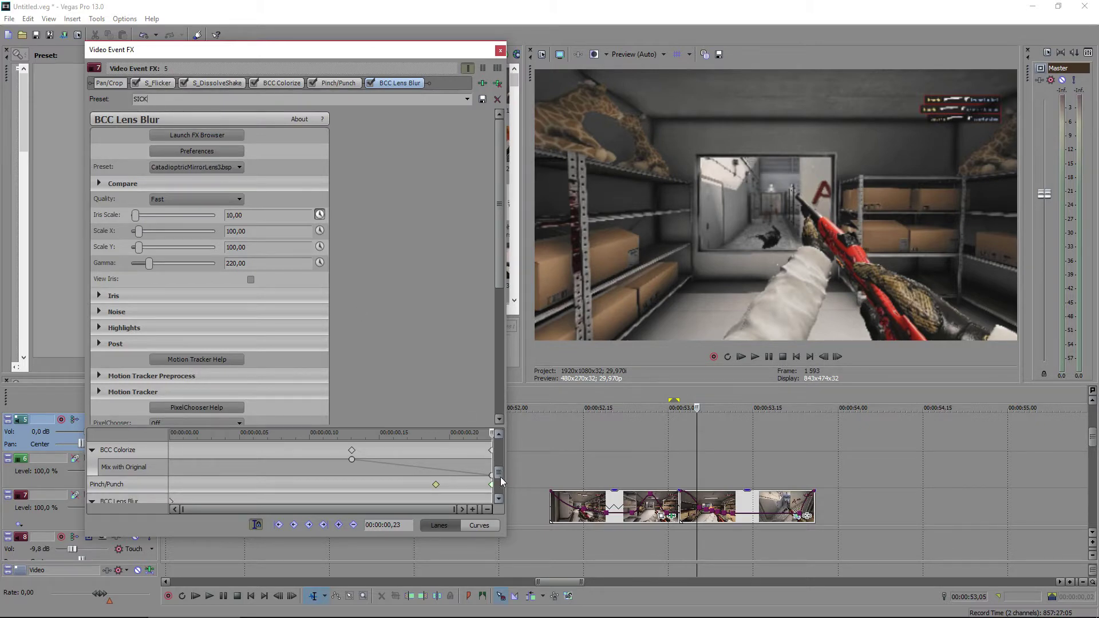
drag(499, 472, 500, 490)
drag(169, 491, 485, 486)
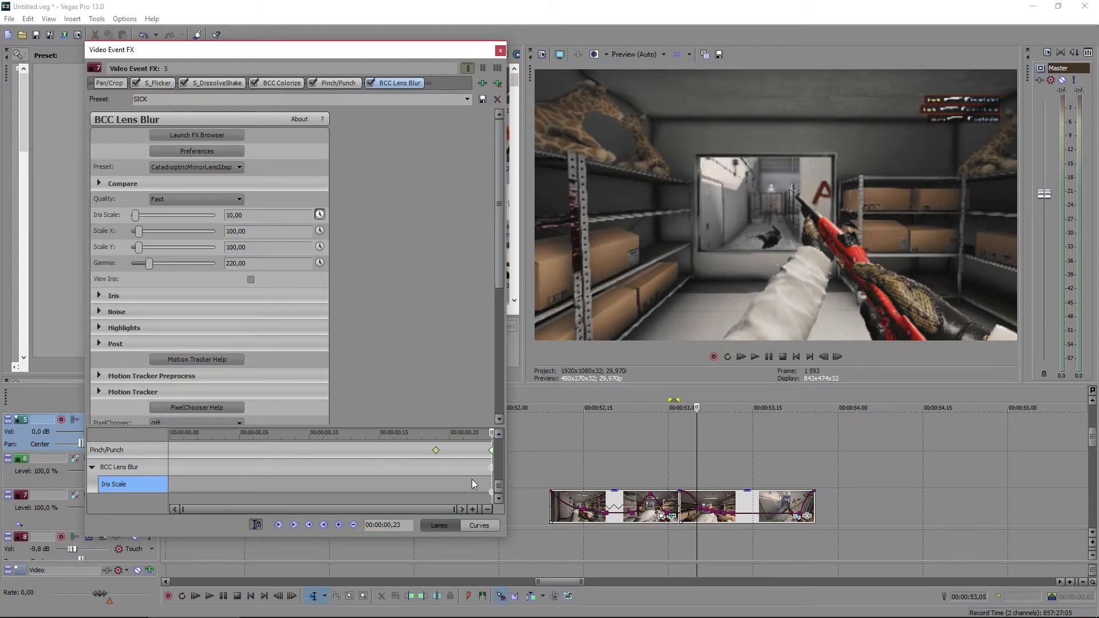
Add a Lens Blur keyframe with Iris Scale 0,00 at 00:00:00,13
key(Left)
key(Left)
key(Left)
key(Left)
key(Left)
key(Left)
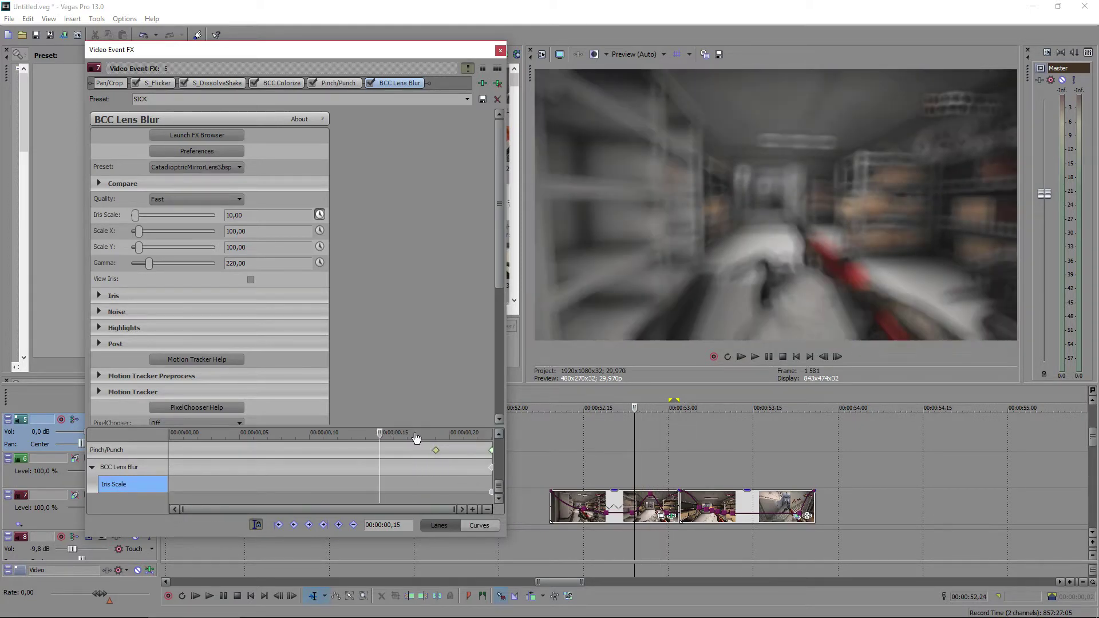
key(Left)
key(Left)
key(Left)
key(Left)
drag(136, 216, 117, 222)
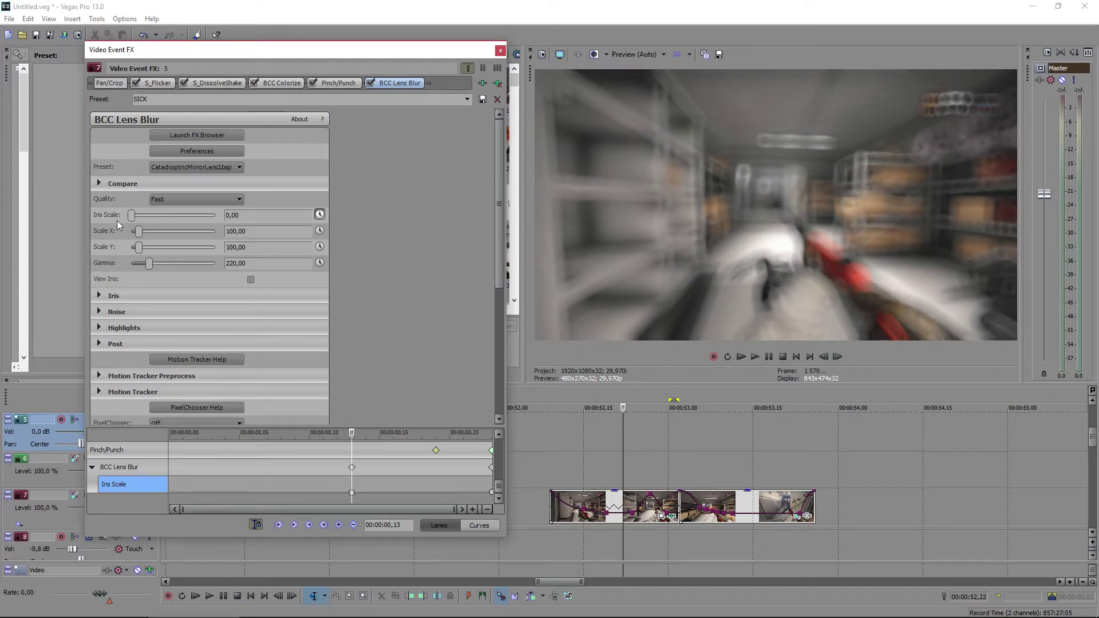
click(274, 470)
Close the first clip's effects window and play back the transition over the two clips
click(755, 357)
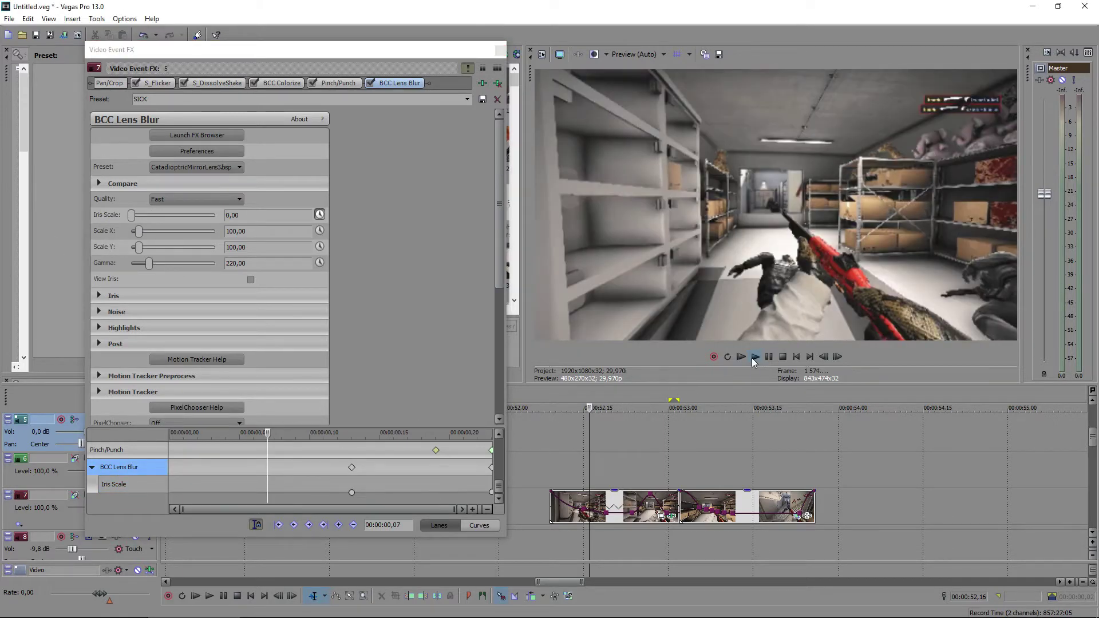
click(500, 51)
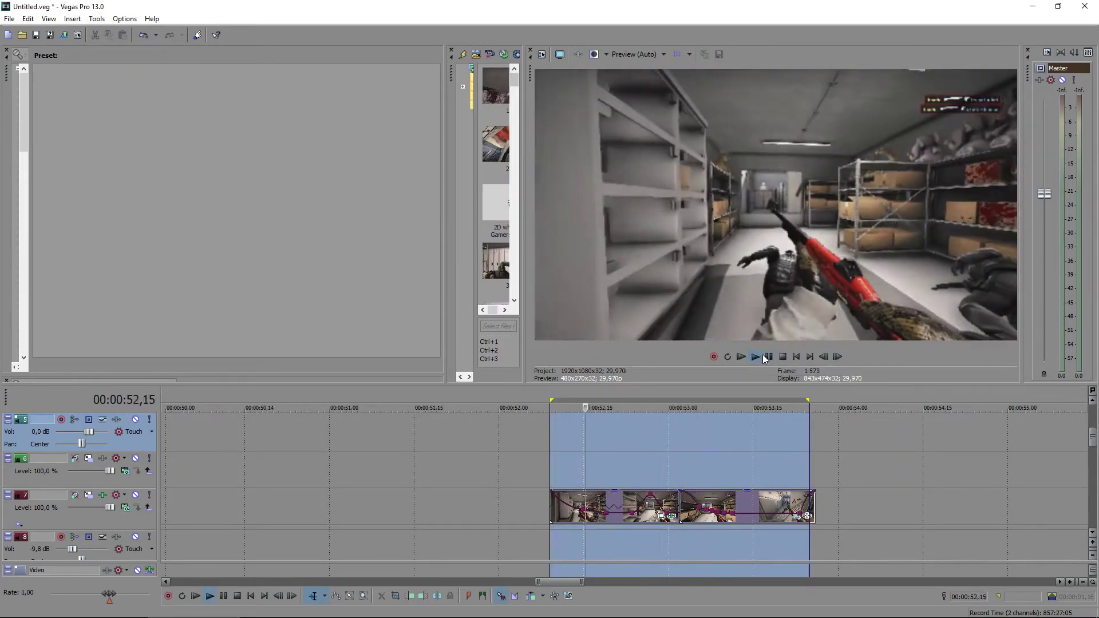
click(770, 355)
click(697, 469)
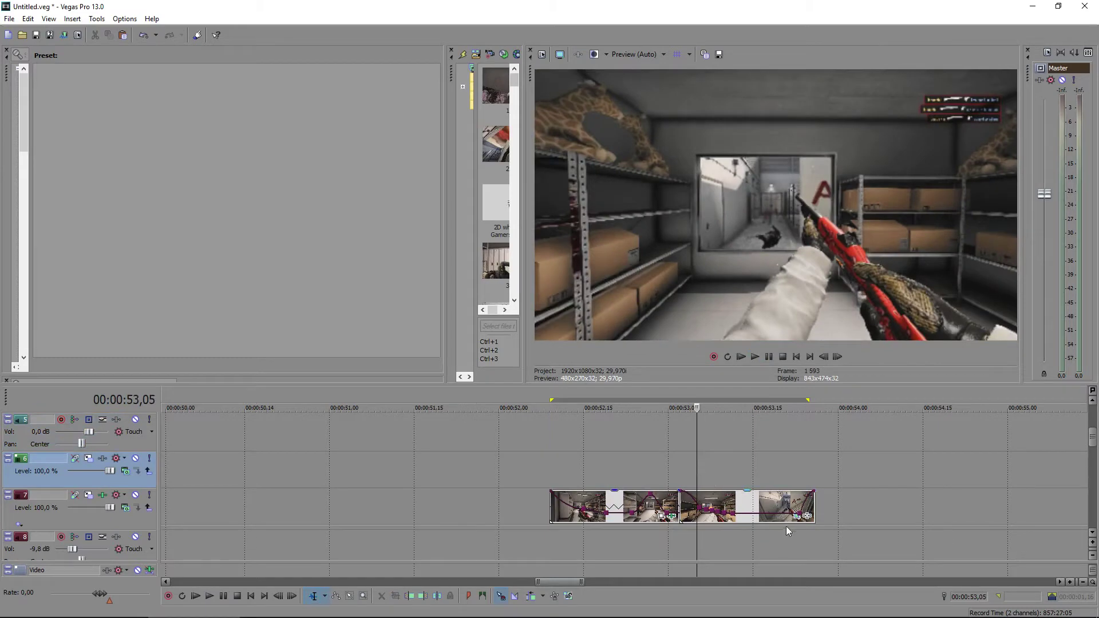
Open the second clip's effects plug-in chooser and add BCC Lens Blur and S_Flicker to the chain
click(805, 518)
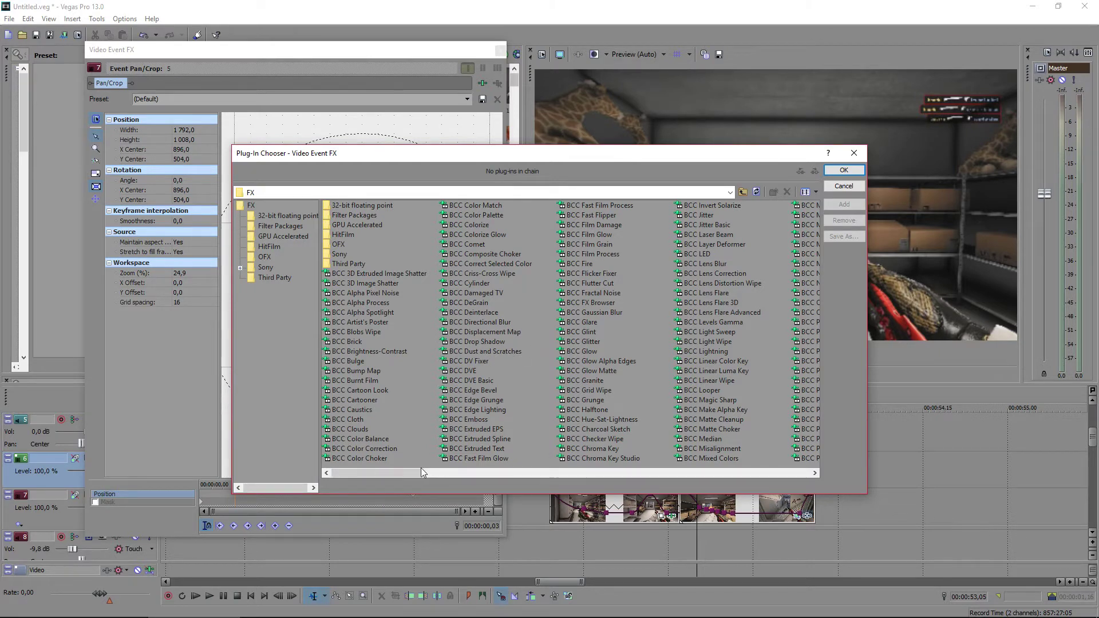
drag(404, 473, 444, 469)
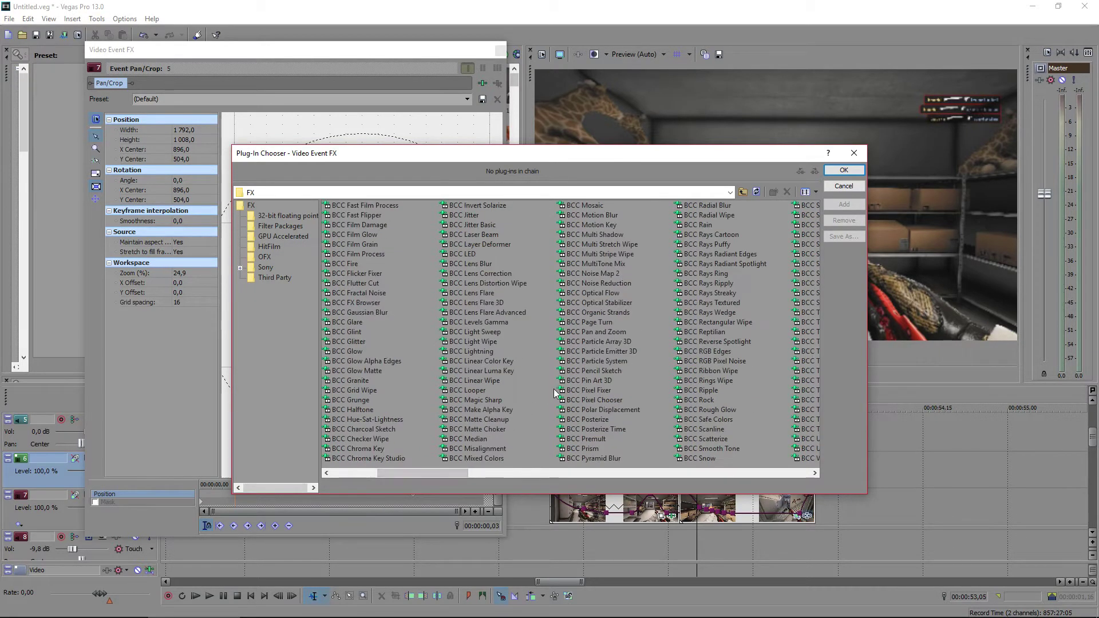
click(472, 264)
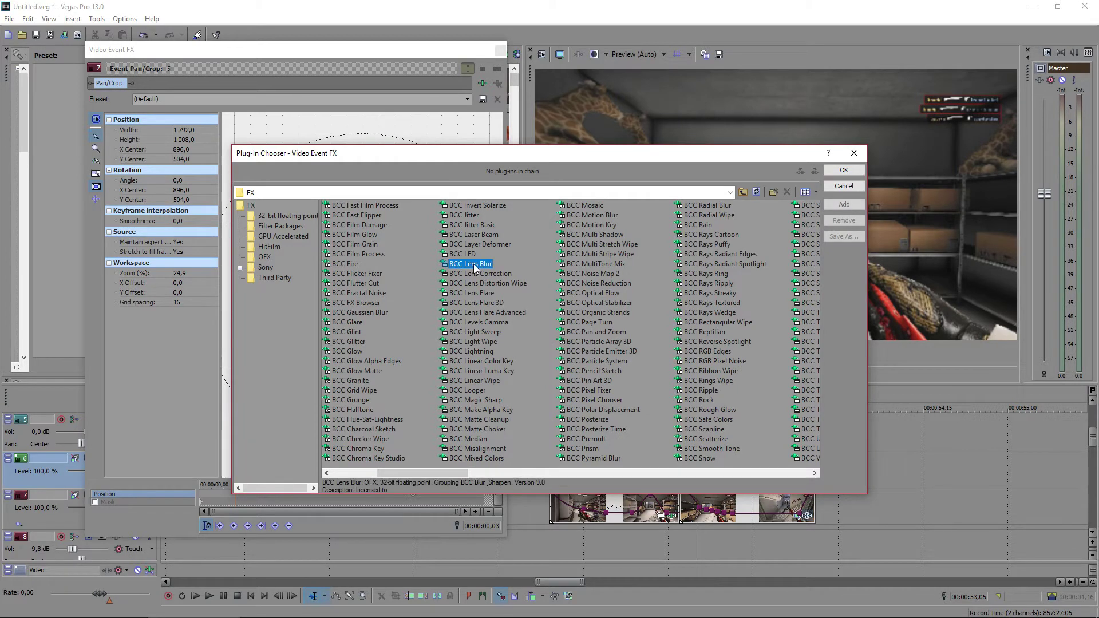
click(844, 204)
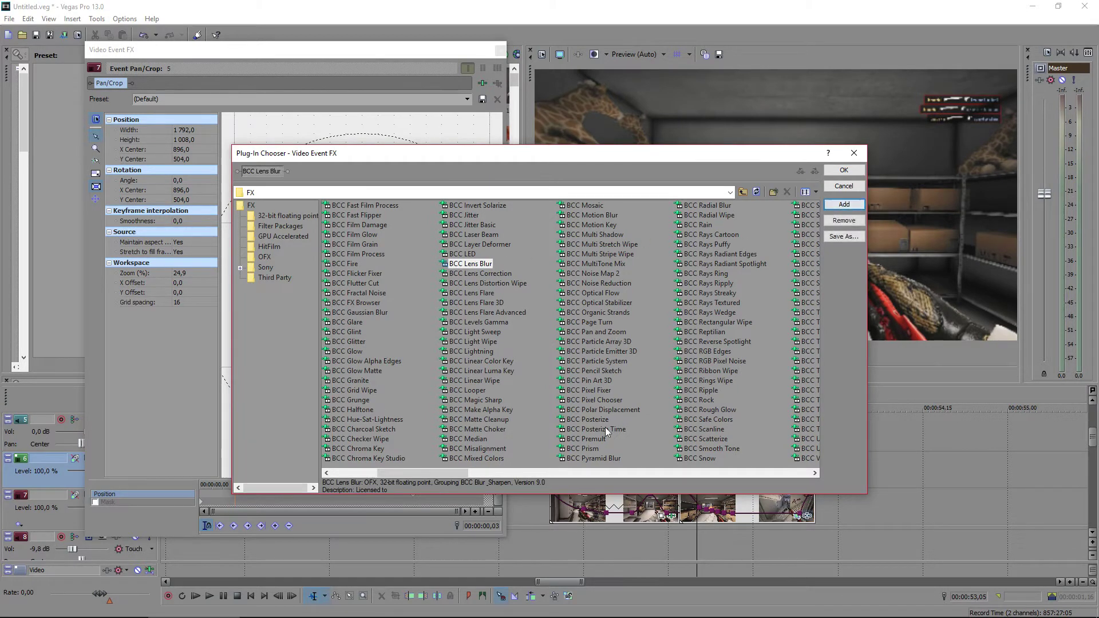
drag(438, 470, 597, 473)
double_click(580, 429)
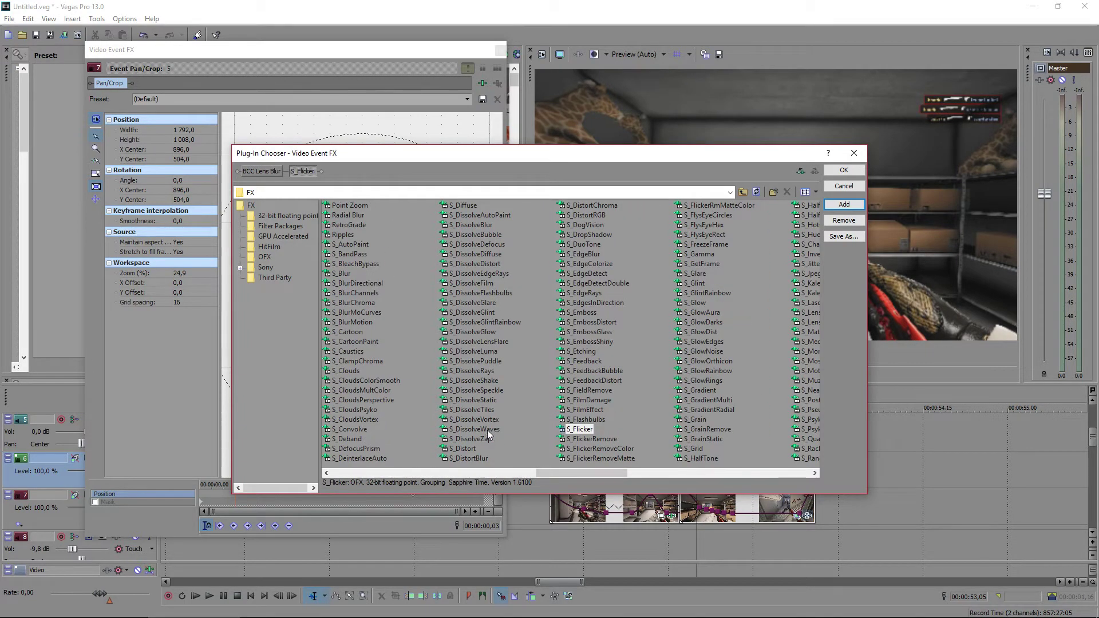
Add S_DissolveShake and BCC Prism to the second clip's effect chain
click(478, 381)
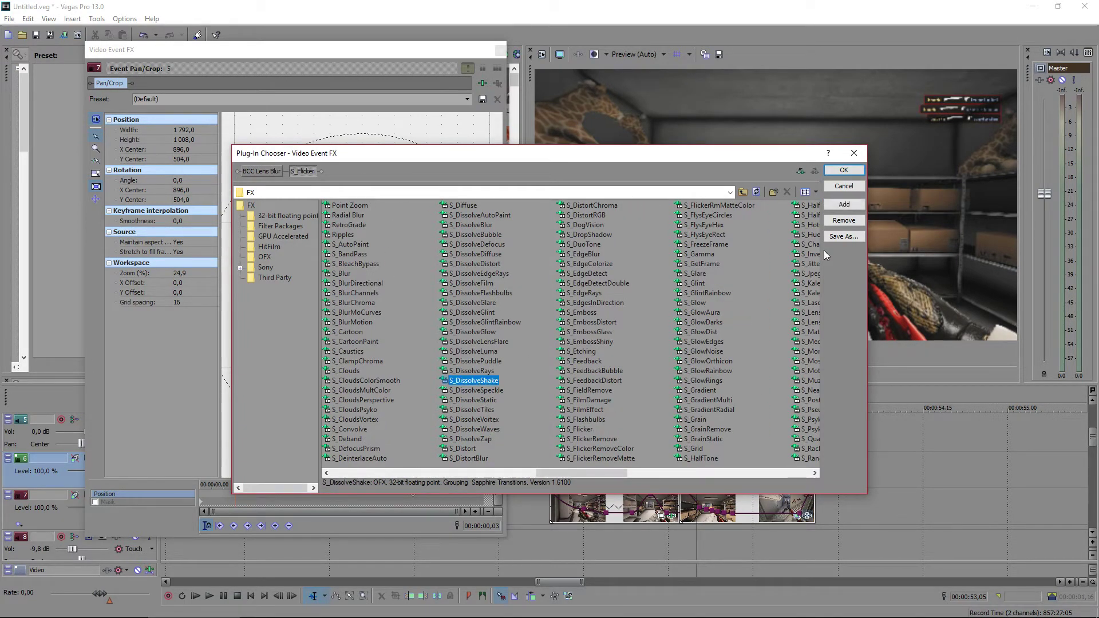
click(844, 204)
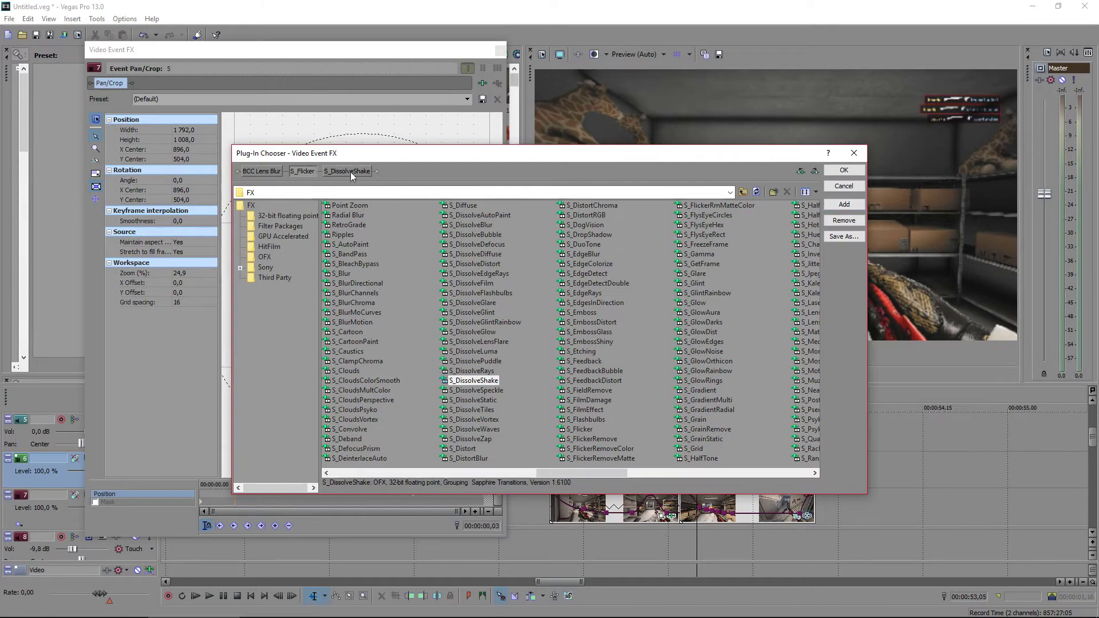
drag(542, 473, 418, 473)
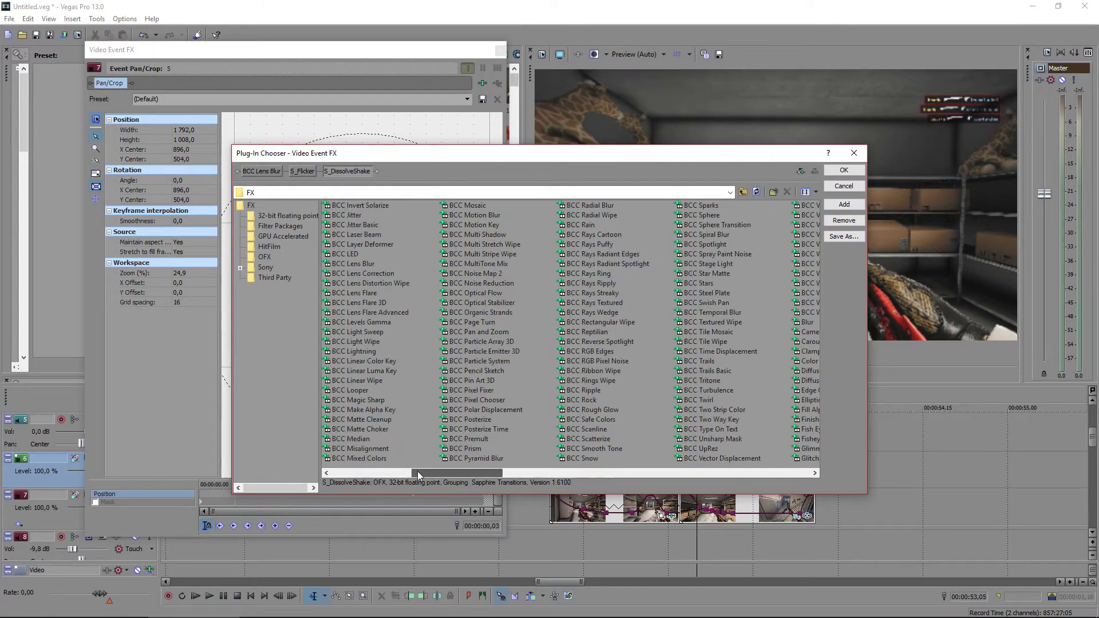
click(466, 450)
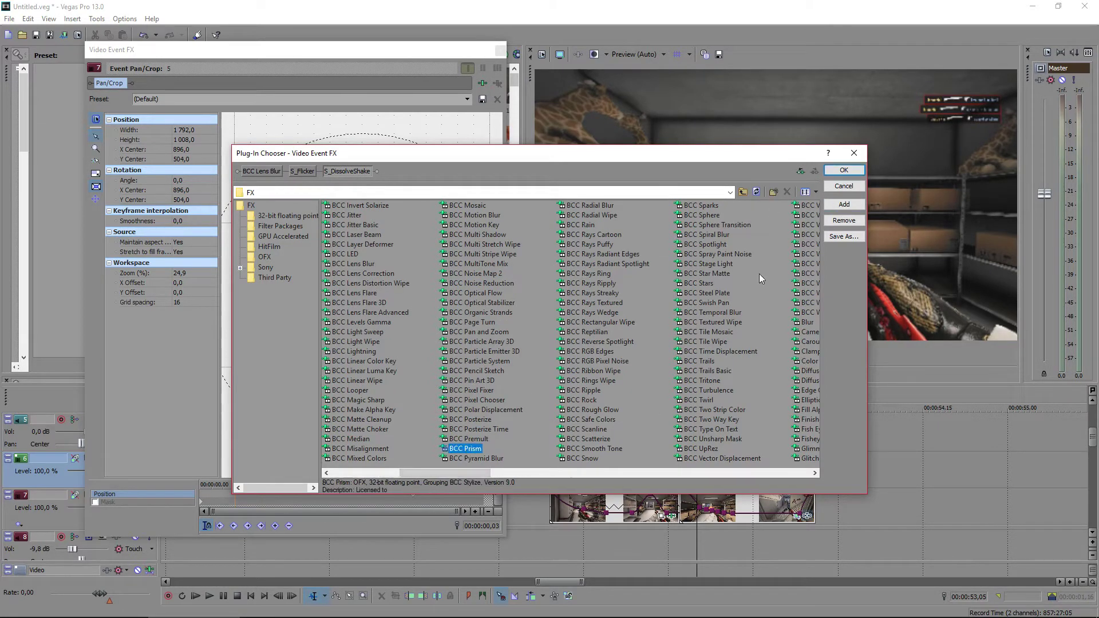
click(841, 206)
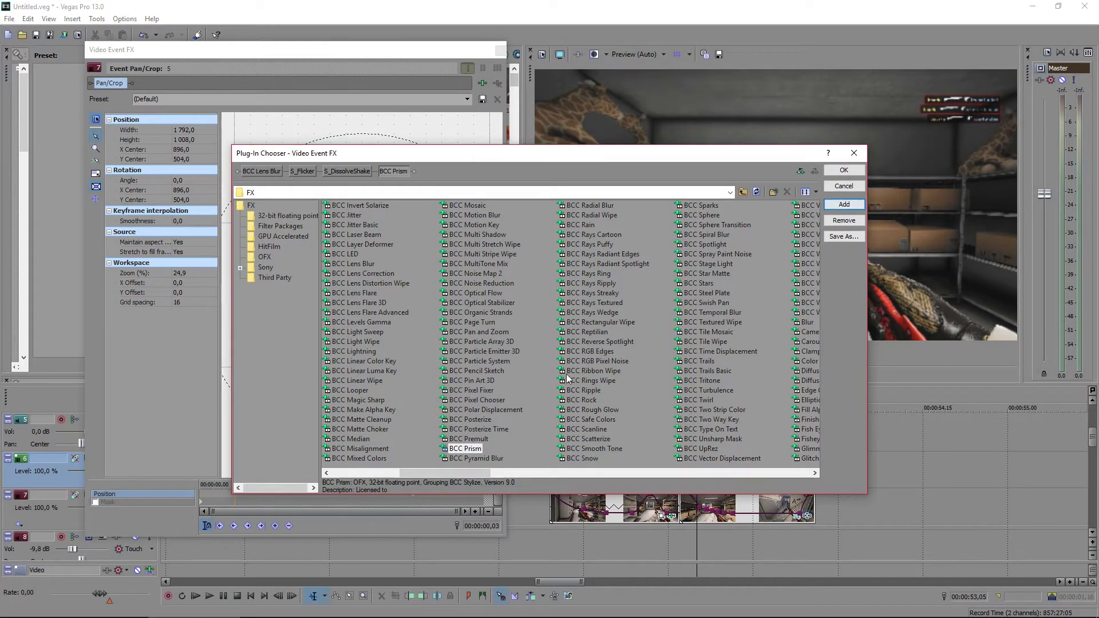
Add Sony Pinch/Punch to the second clip's effect chain and confirm the selection
drag(450, 473, 415, 469)
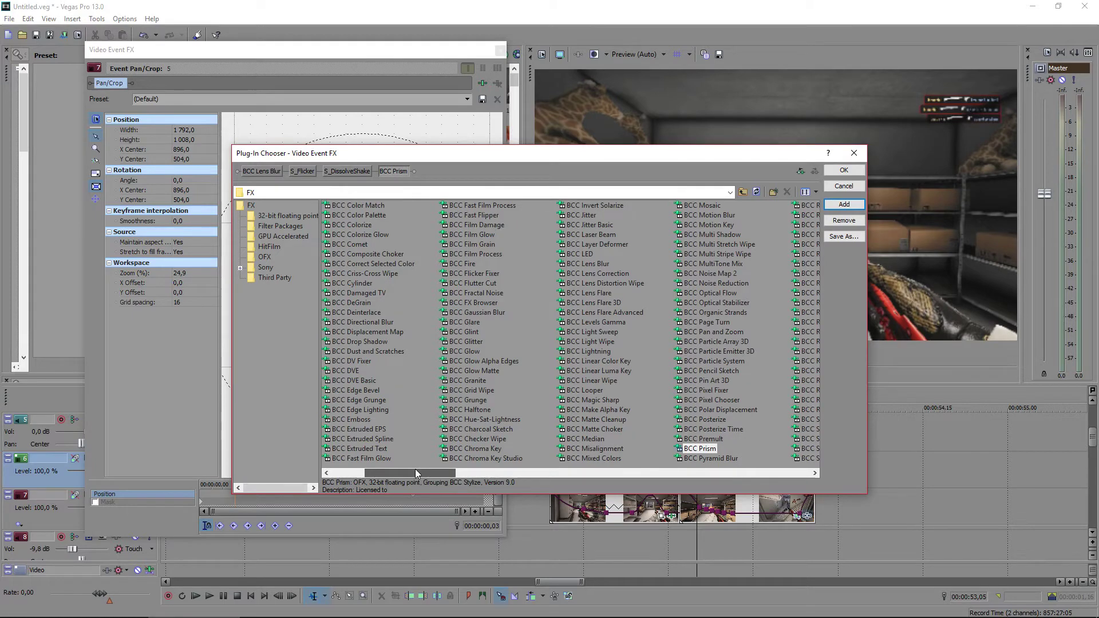
drag(414, 469, 783, 466)
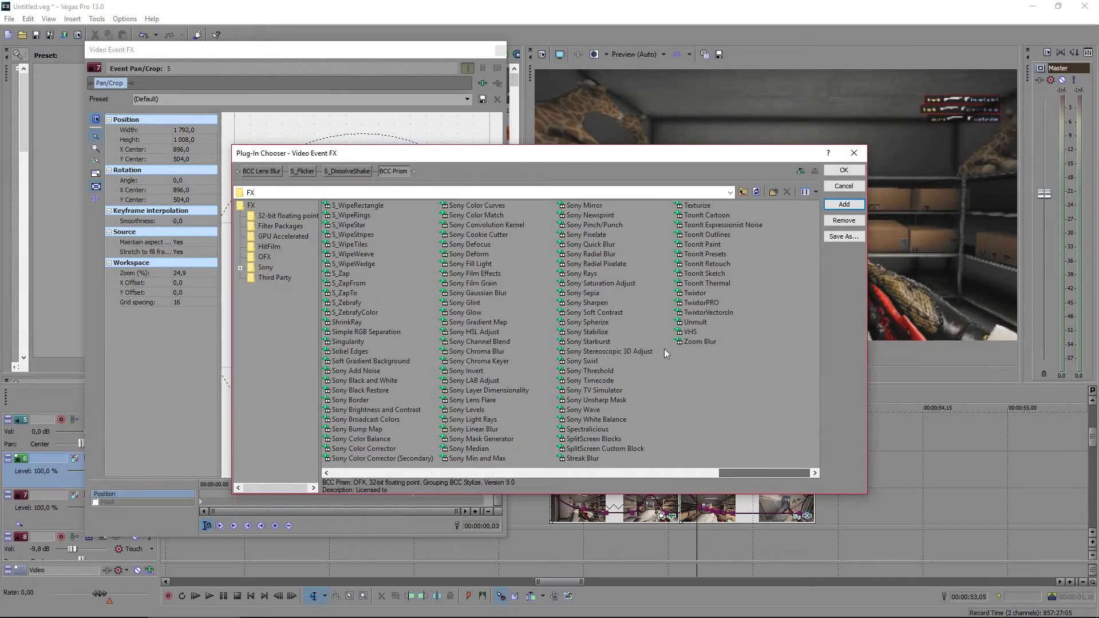
click(603, 226)
click(844, 204)
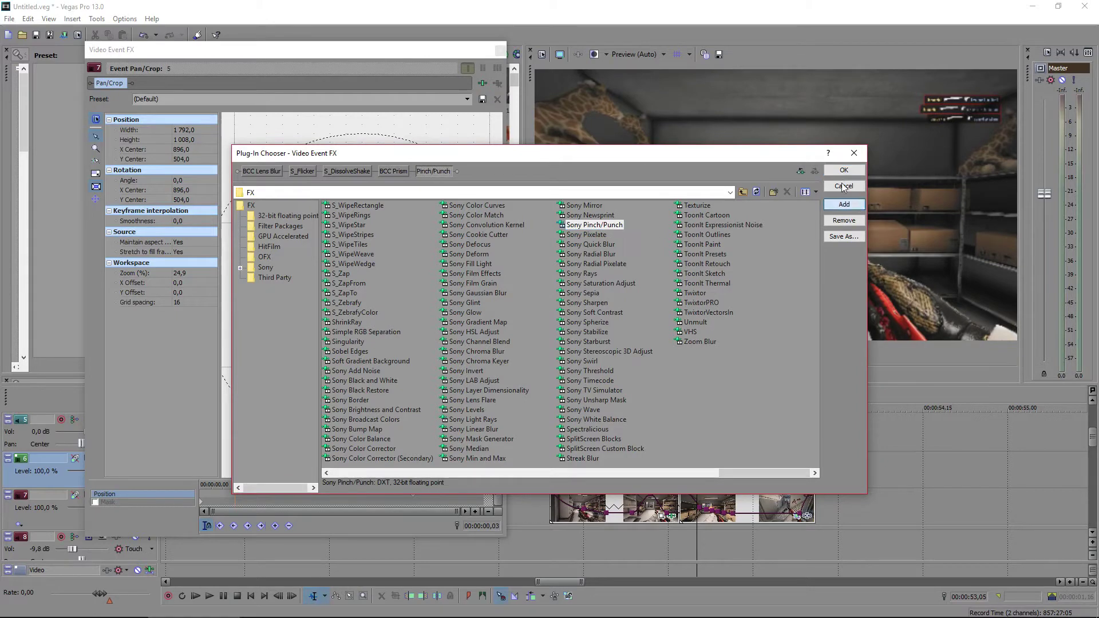
click(844, 170)
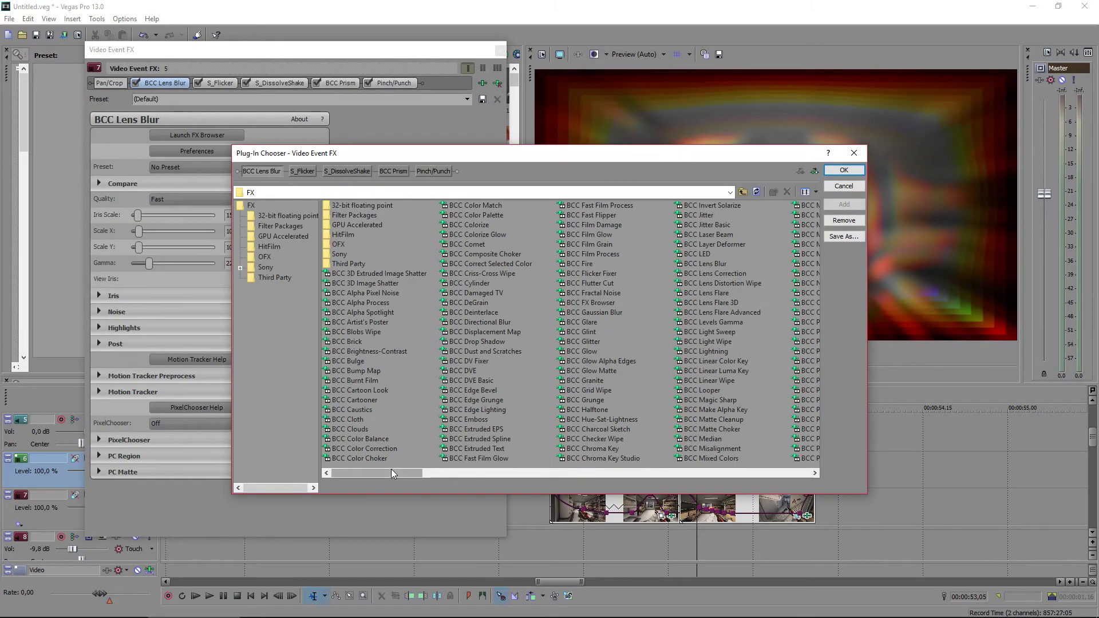
Add BCC Colorize to the end of the second clip's effect chain
click(471, 225)
click(844, 204)
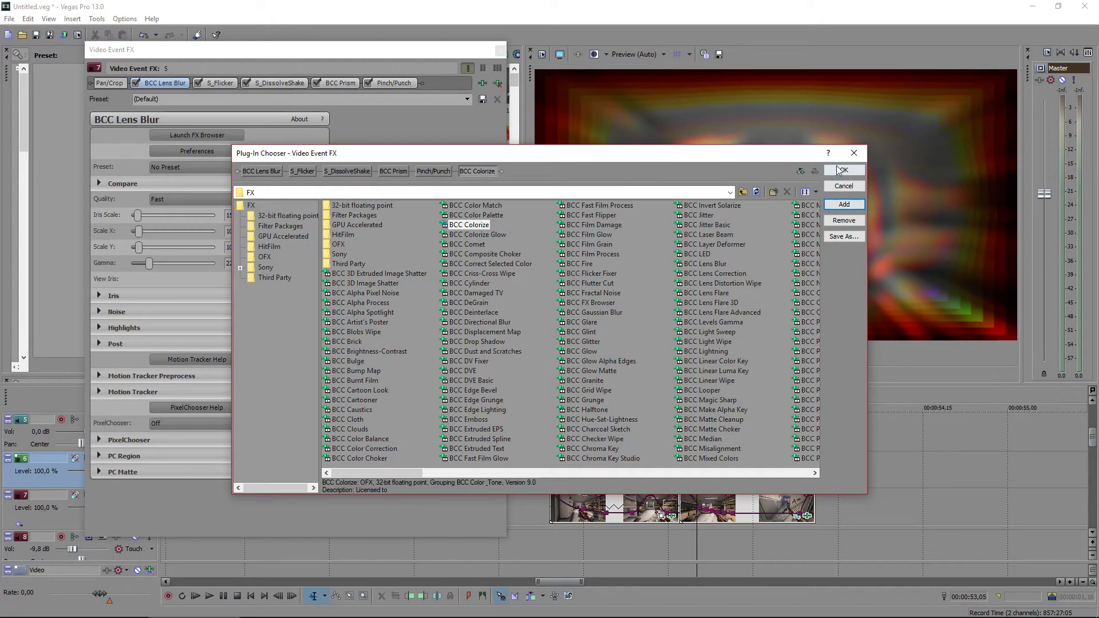
click(844, 170)
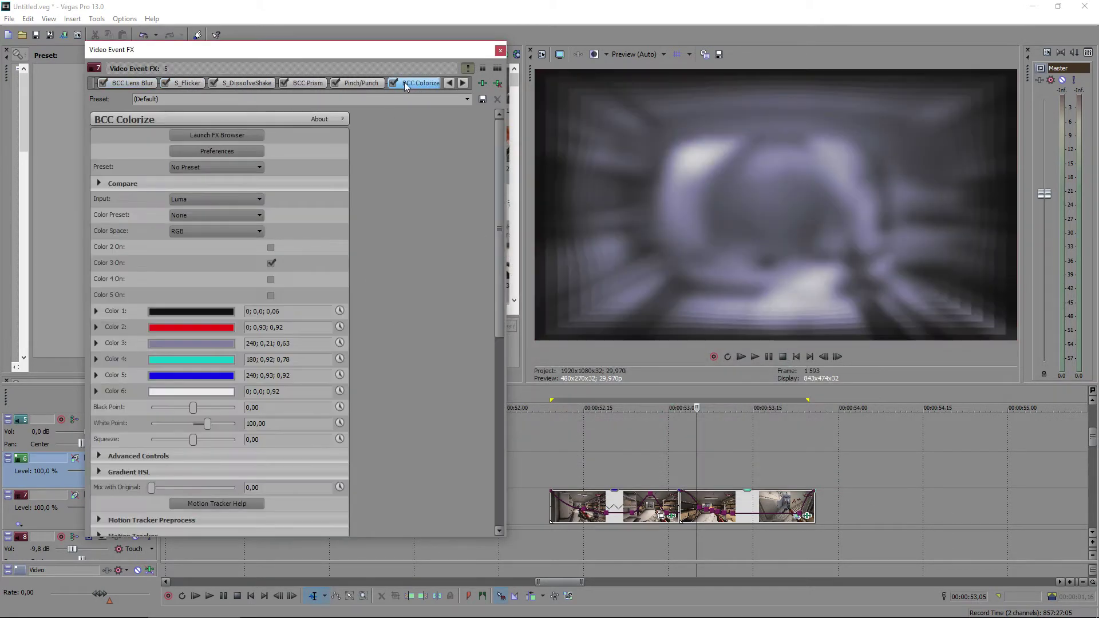
Disable every effect on the second clip except BCC Lens Blur
click(451, 83)
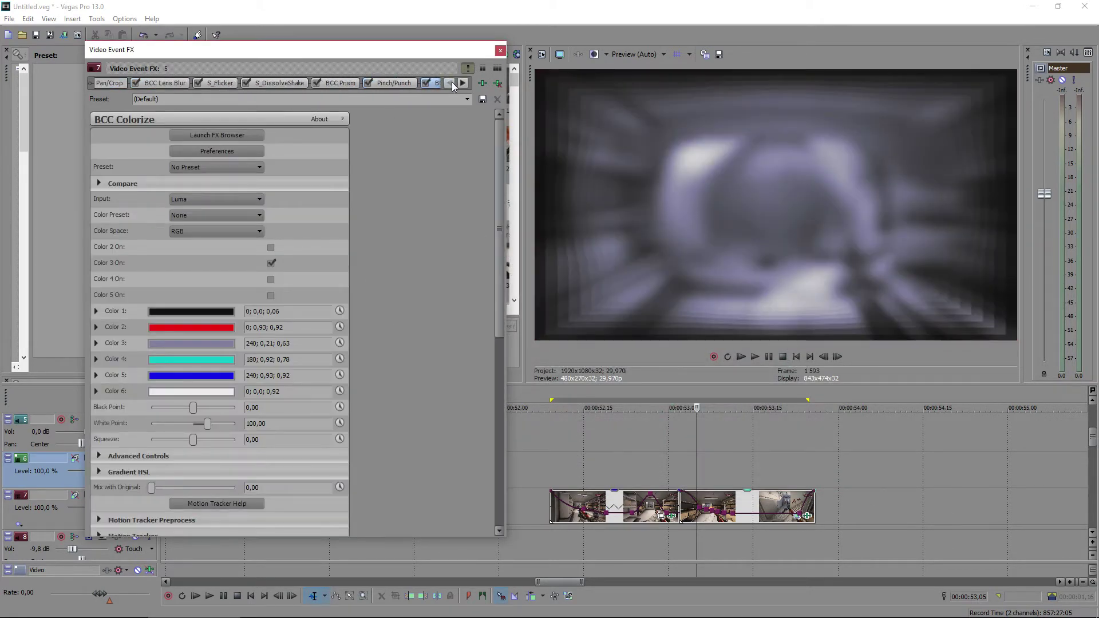
click(157, 84)
click(198, 83)
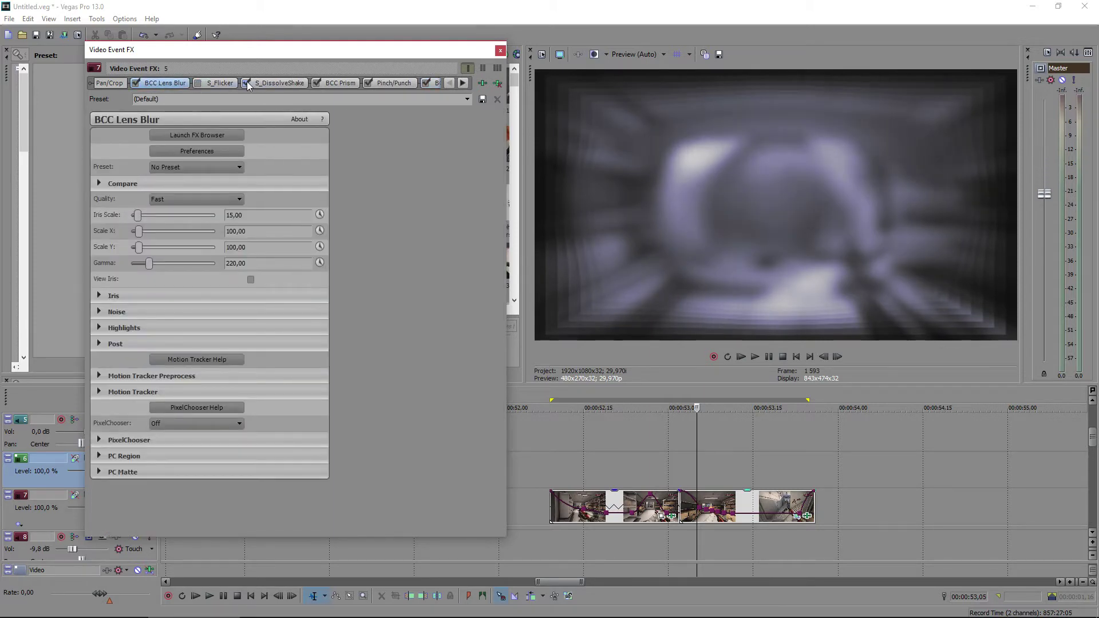
click(316, 83)
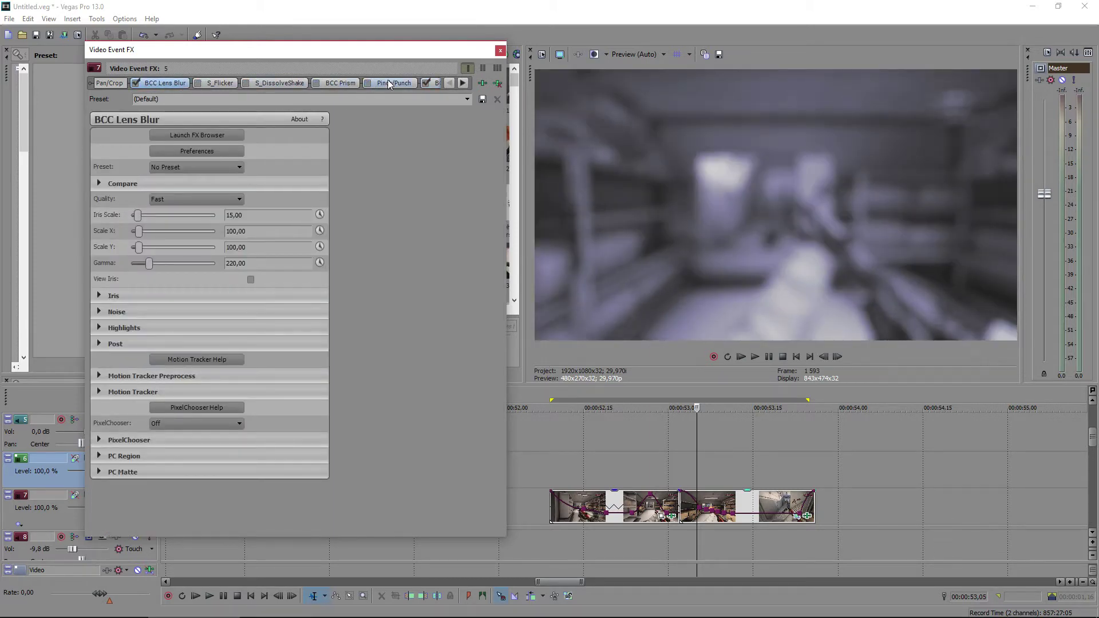
click(466, 83)
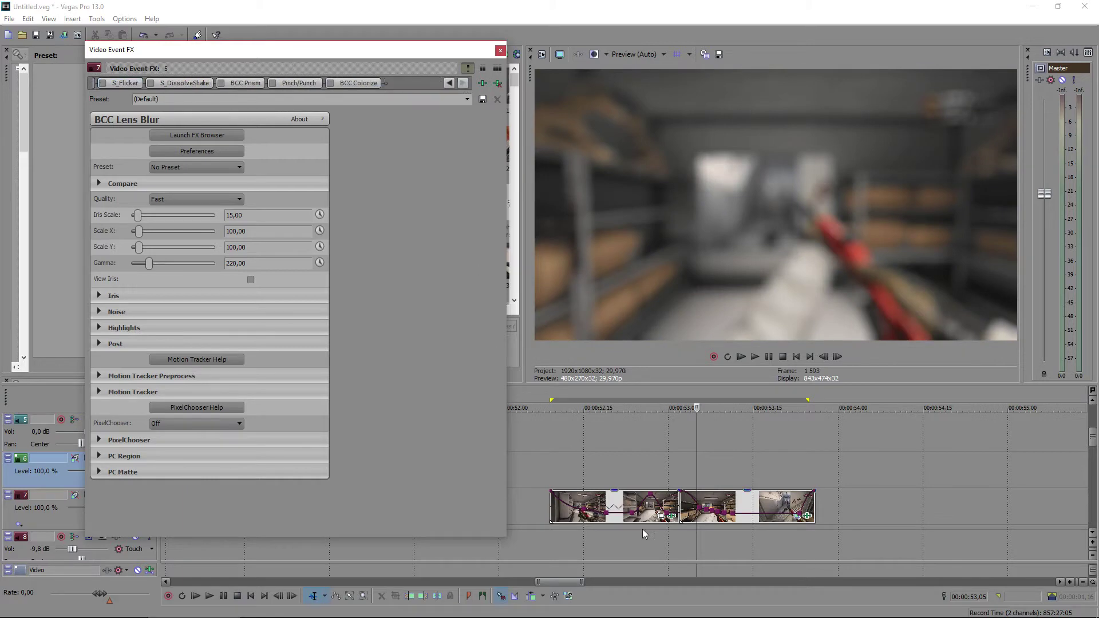
Apply the SICK preset to the second clip's BCC Lens Blur and turn on animation for Iris Scale
click(672, 518)
click(167, 80)
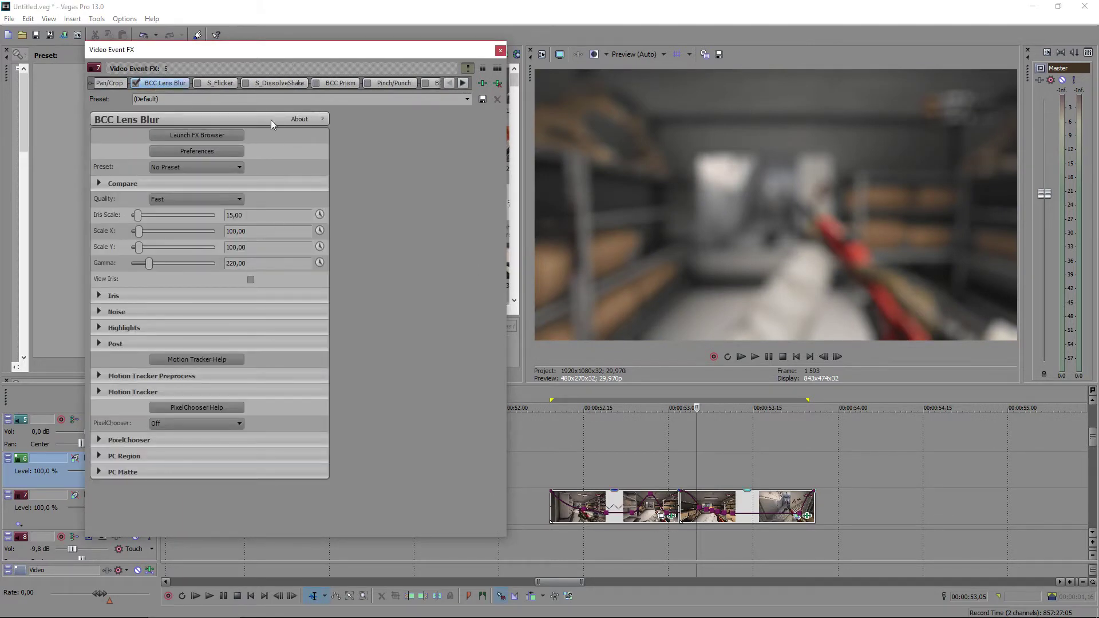
click(467, 99)
click(419, 122)
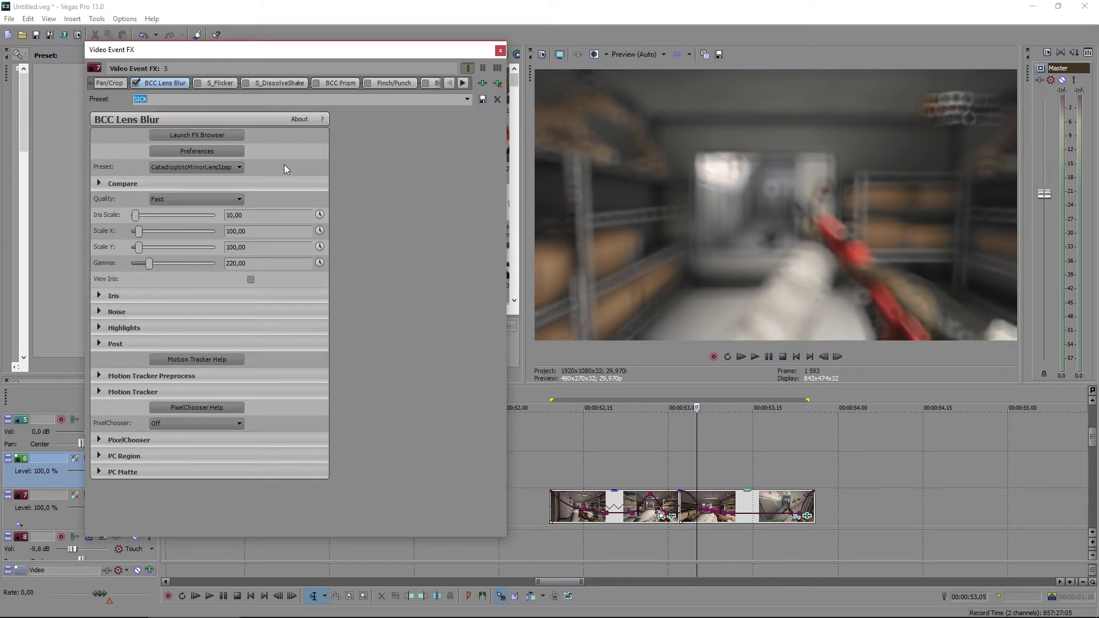
click(319, 214)
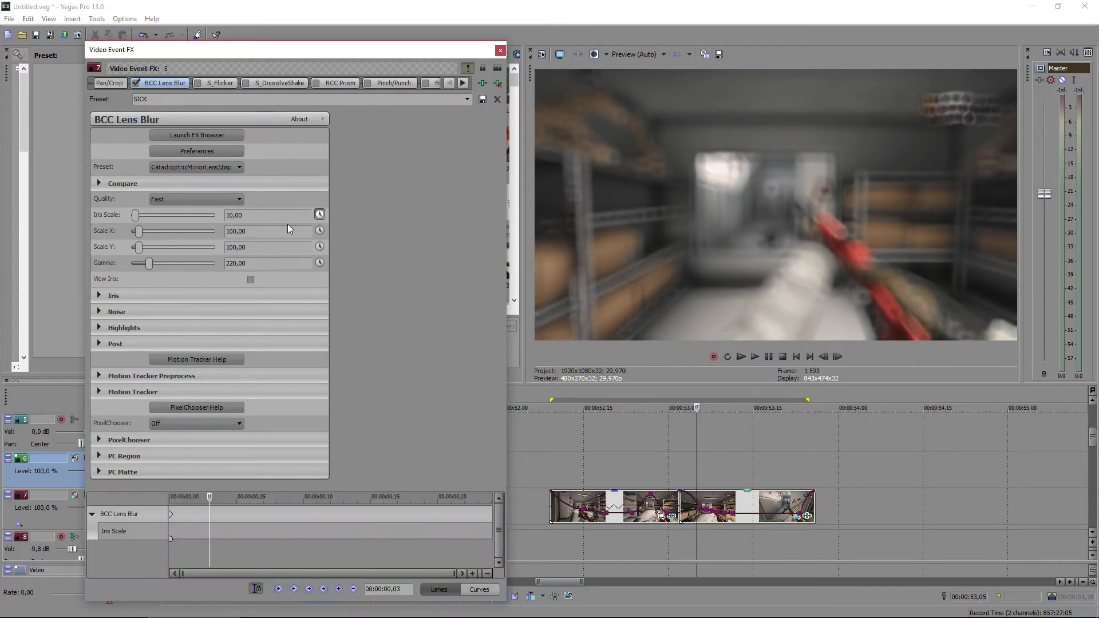
Enable S_Flicker on the second clip and apply its COLOR preset
click(198, 82)
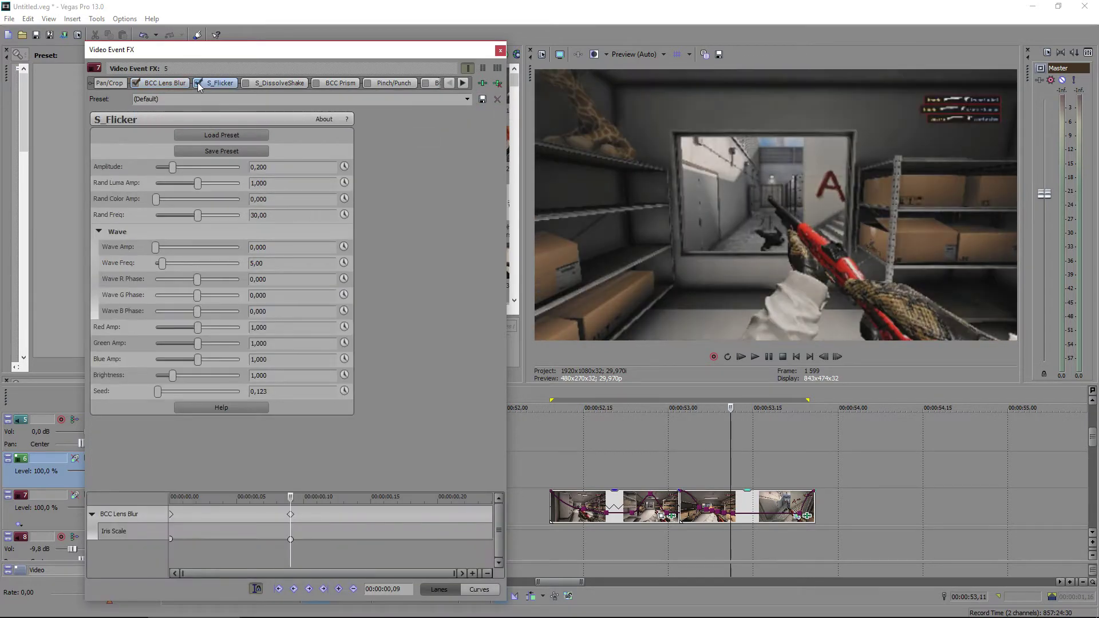
click(467, 99)
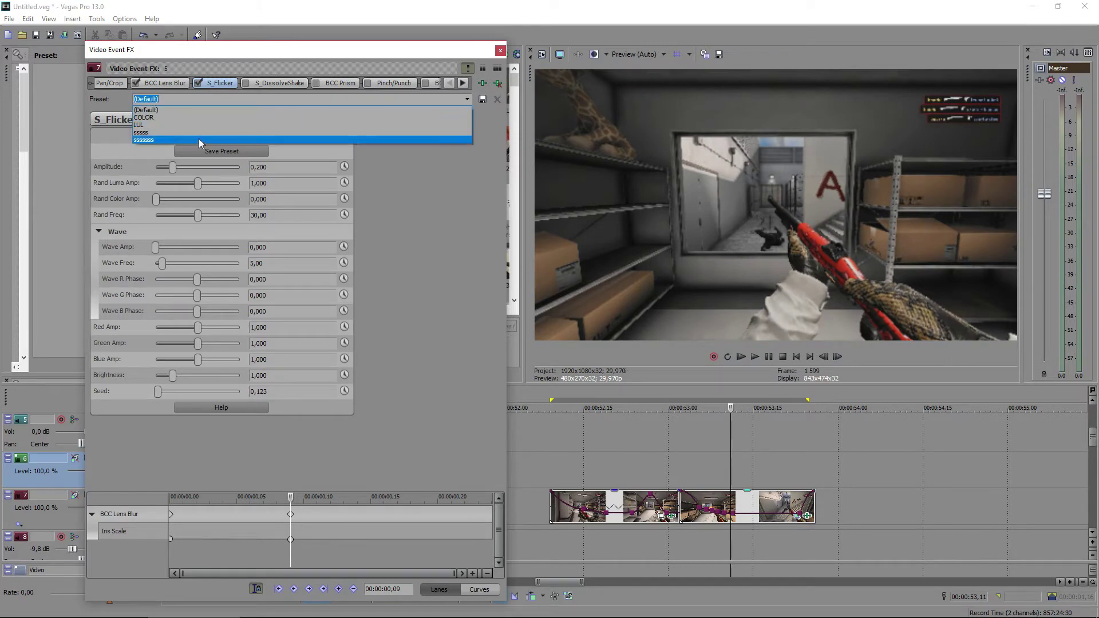
click(188, 140)
click(418, 101)
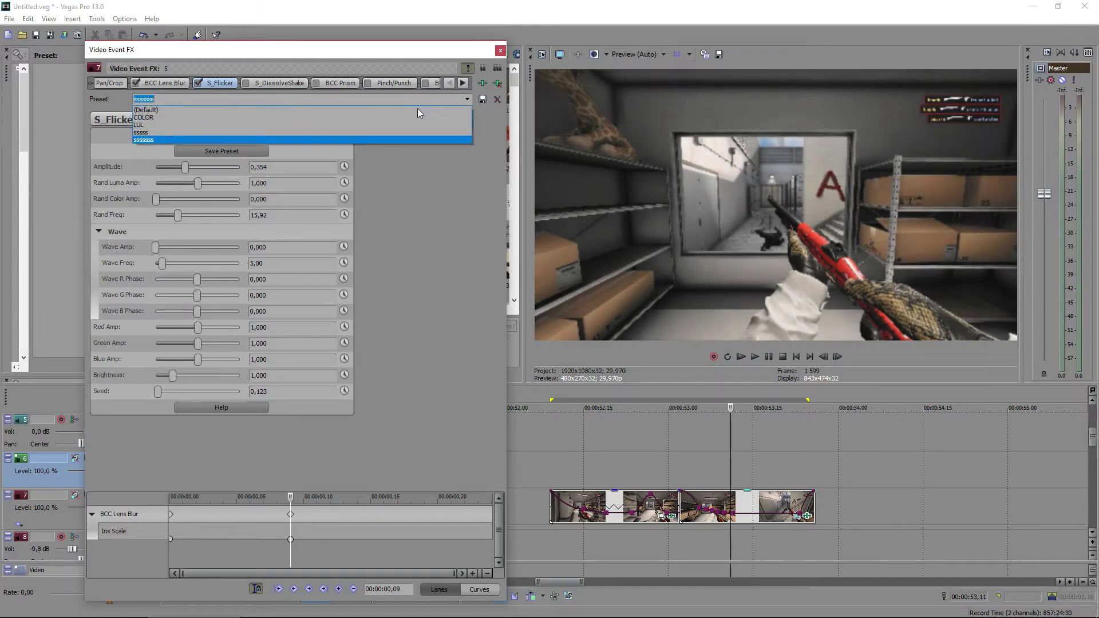
click(404, 117)
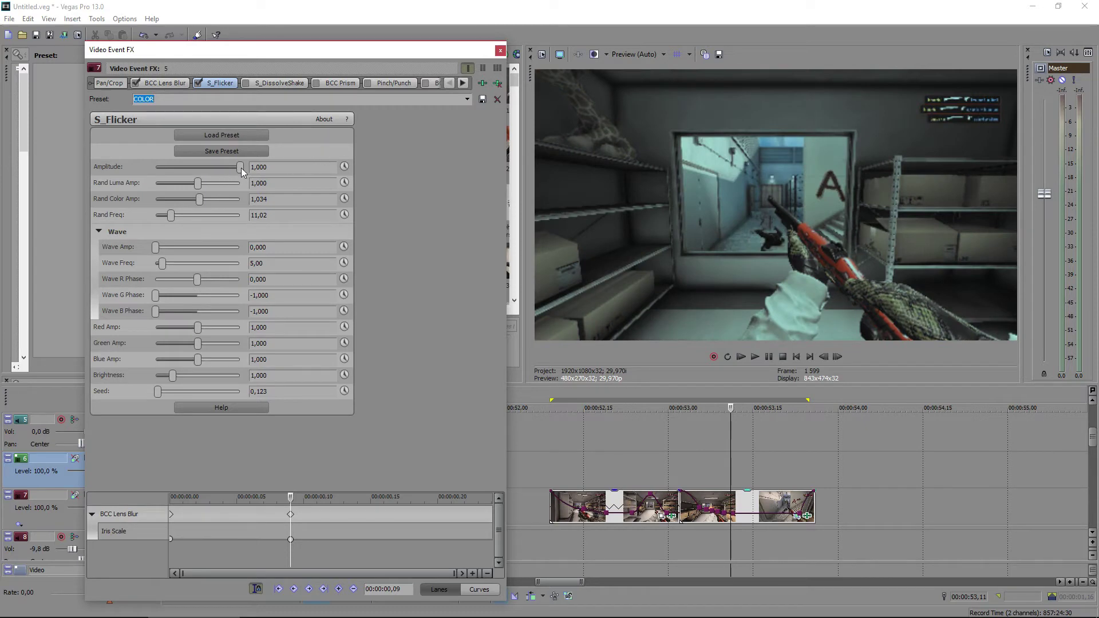
Set S_Flicker's Rand Color Amp to 2,000 and turn on animation for Amplitude and Rand Color Amp
mouse_move(222, 194)
mouse_down()
mouse_move(241, 194)
mouse_move(206, 194)
mouse_up()
text(1)
key(Return)
drag(201, 199, 233, 203)
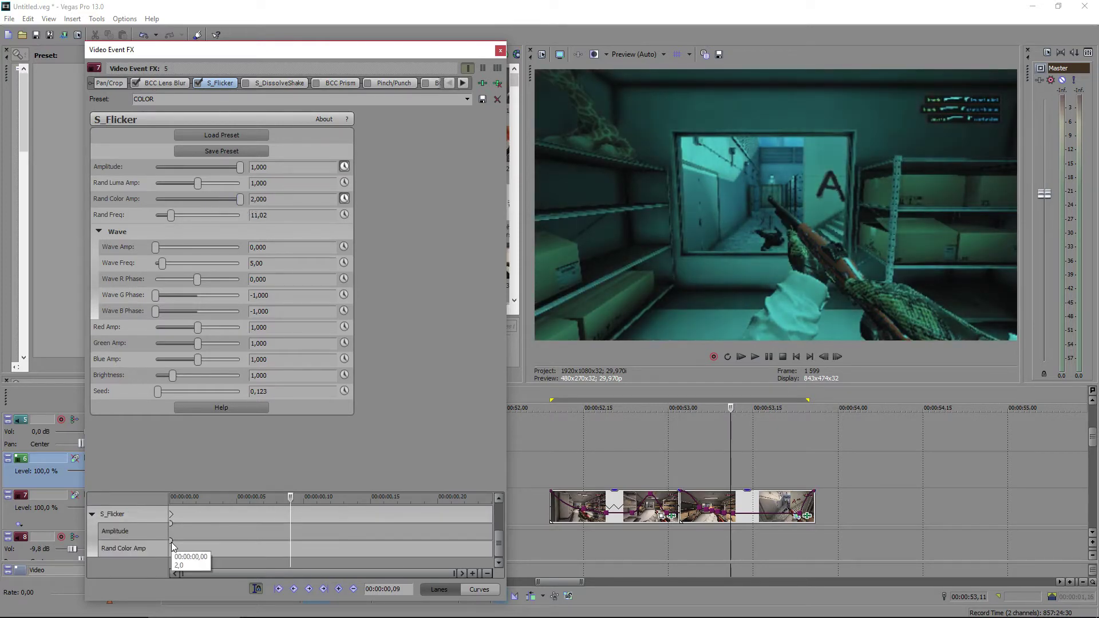
Keyframe the second clip's S_Flicker Rand Color Amp to 1,000 at 00:00:00,07
click(171, 541)
key(space)
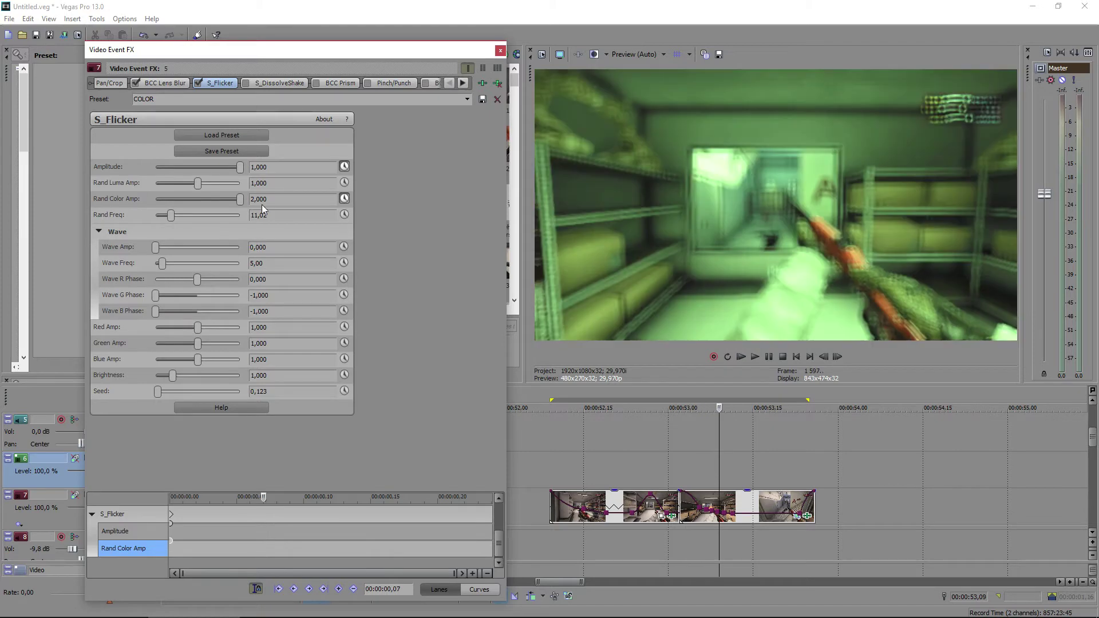
drag(240, 199, 155, 199)
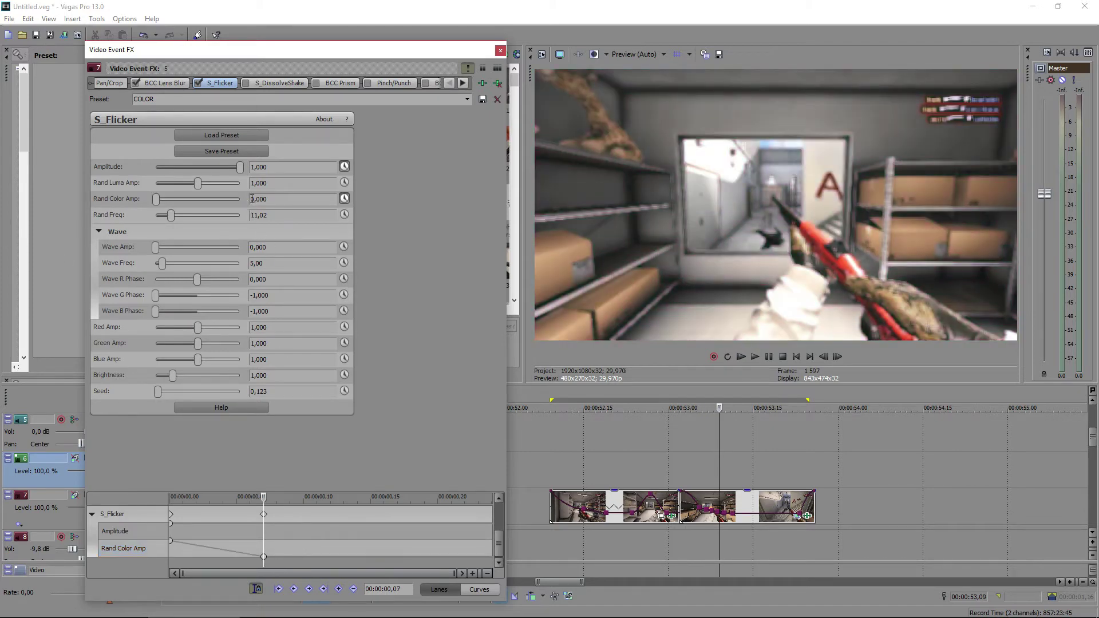
click(271, 199)
text(1)
key(Return)
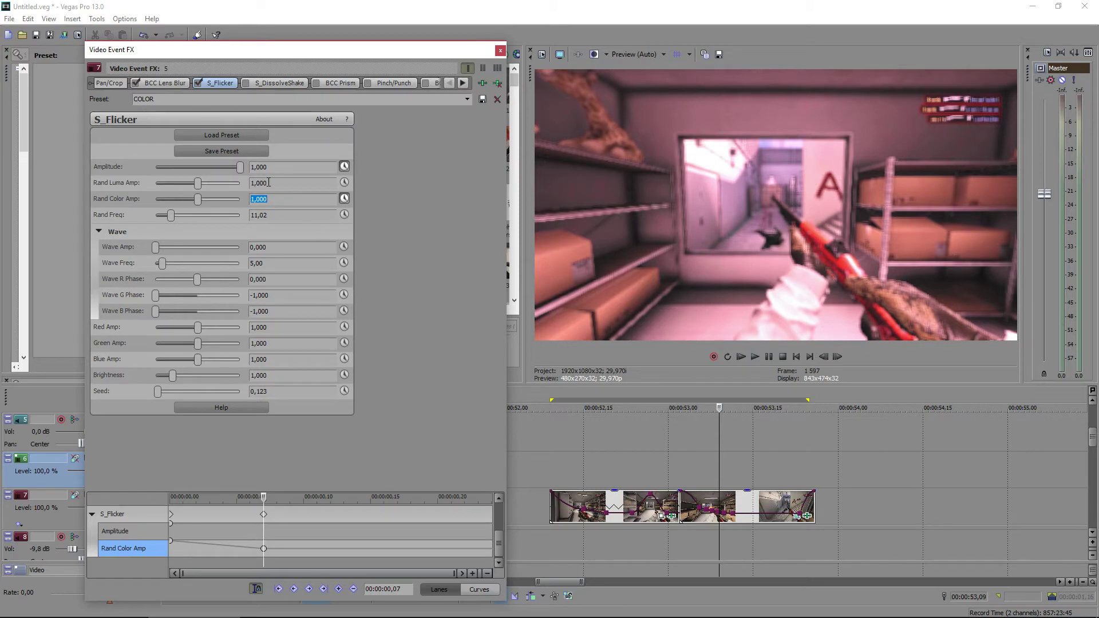
Keyframe S_Flicker's Amplitude down to 0,000 at 00:00:00,07
click(171, 541)
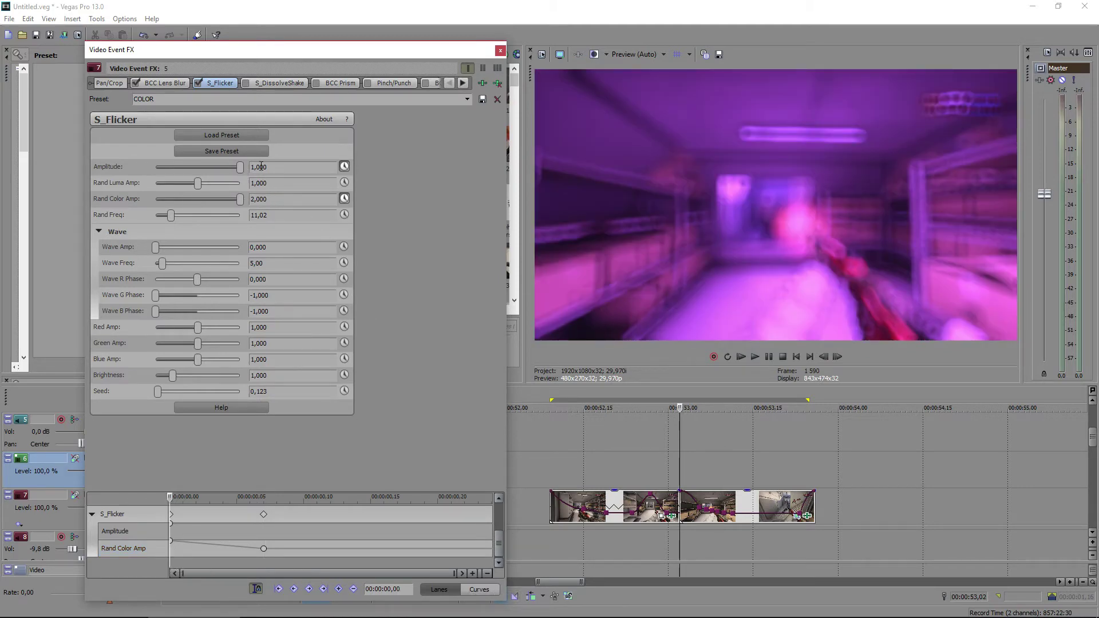
key(space)
key(Left)
key(Left)
key(Left)
key(Left)
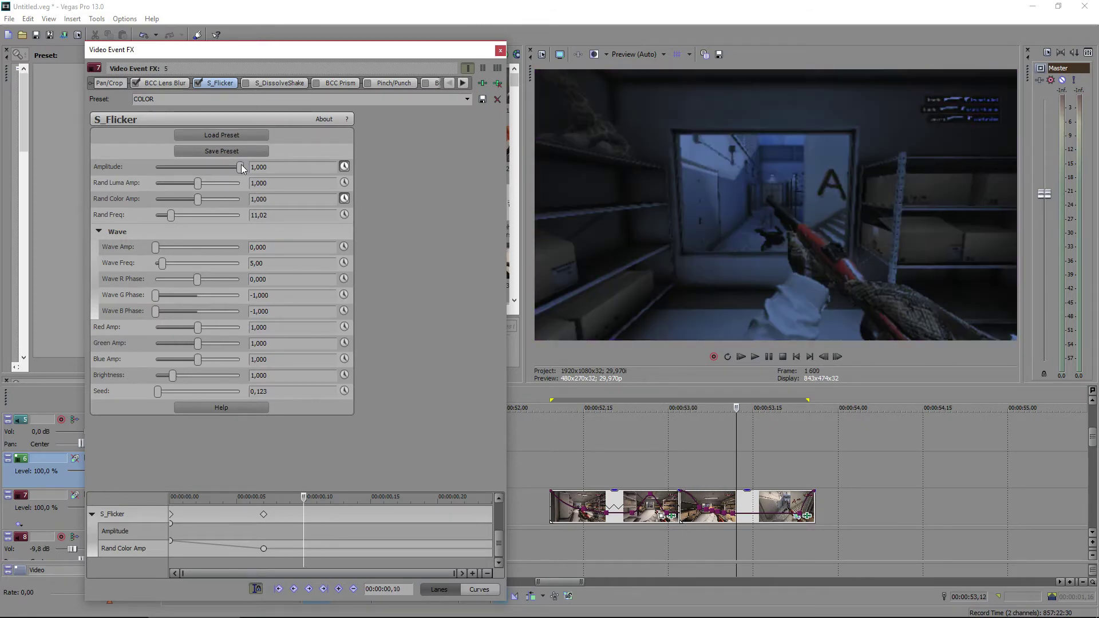
drag(240, 167, 154, 172)
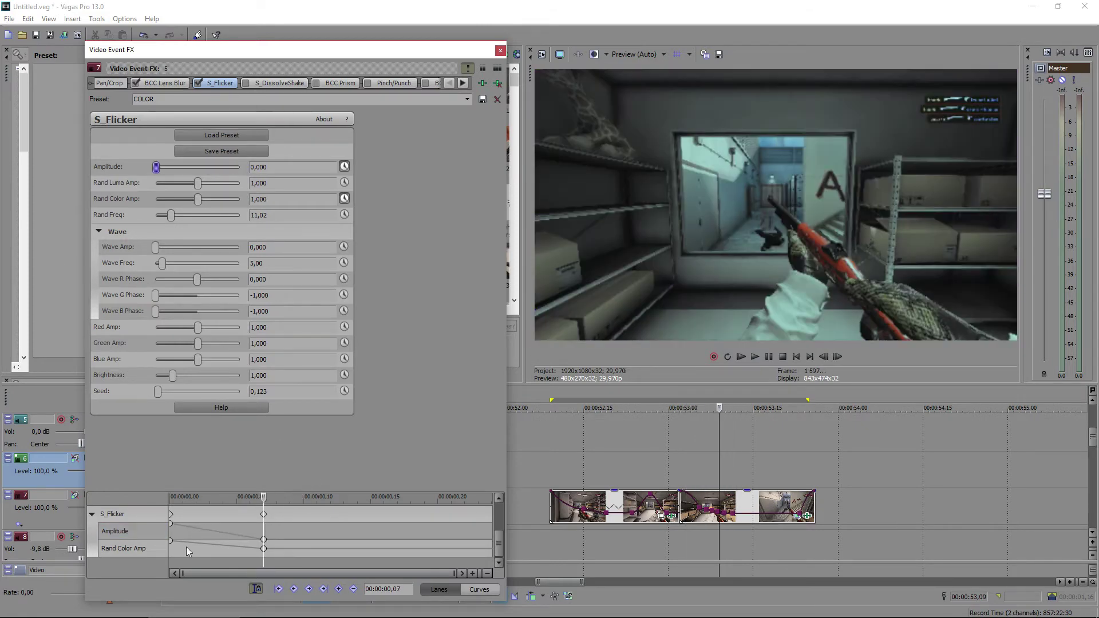
Enable S_DissolveShake on the second clip, apply its short shake preset and turn on animation for Dissolve Amount
click(171, 542)
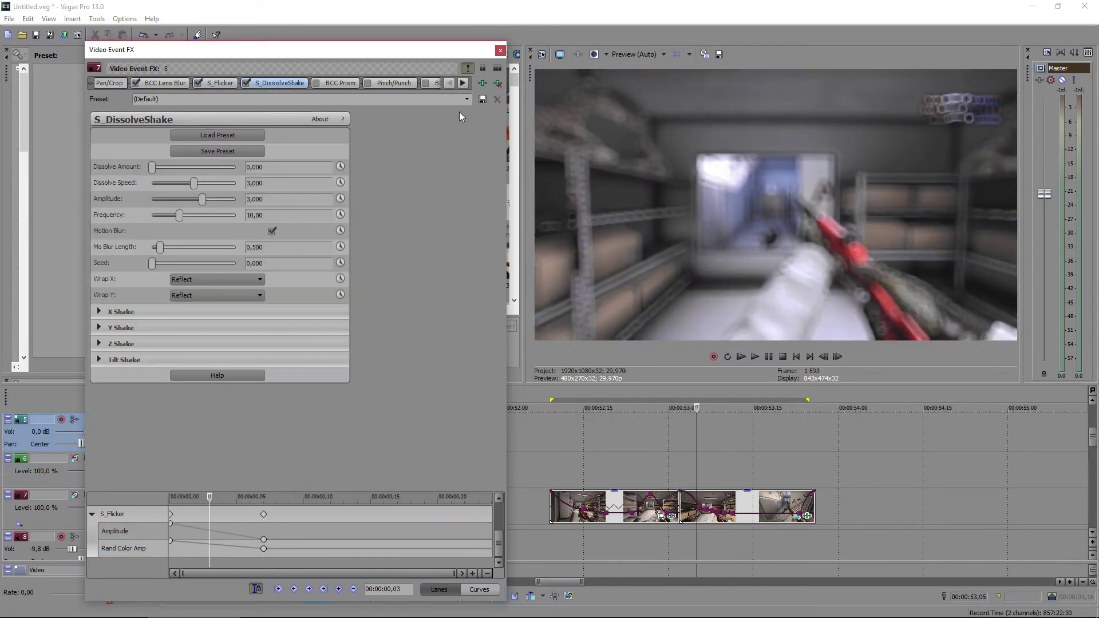
click(463, 99)
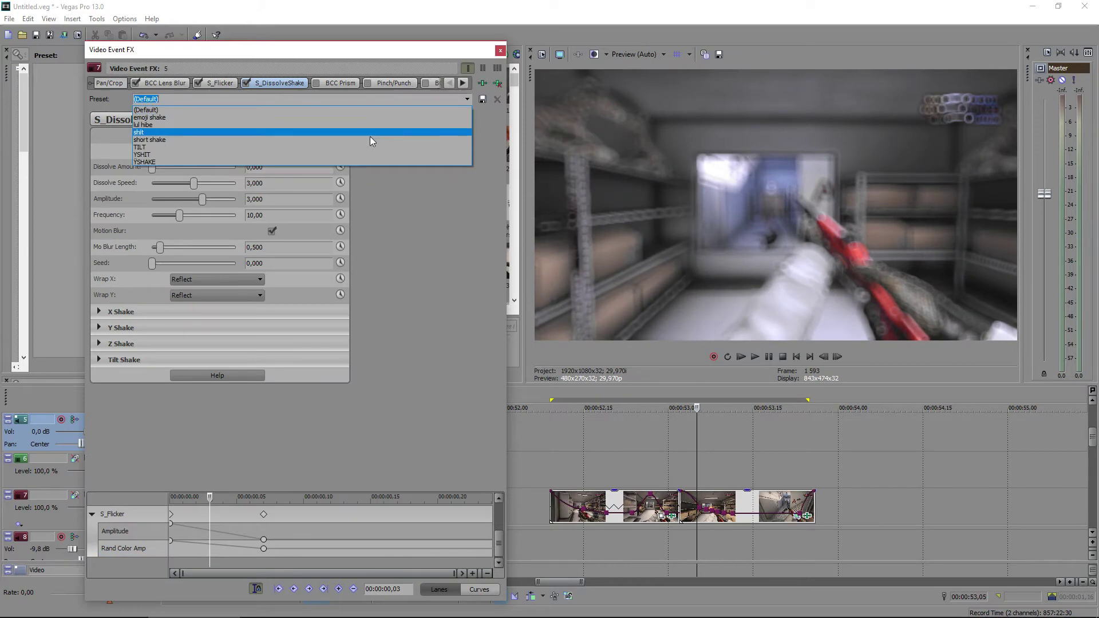
click(312, 139)
click(340, 167)
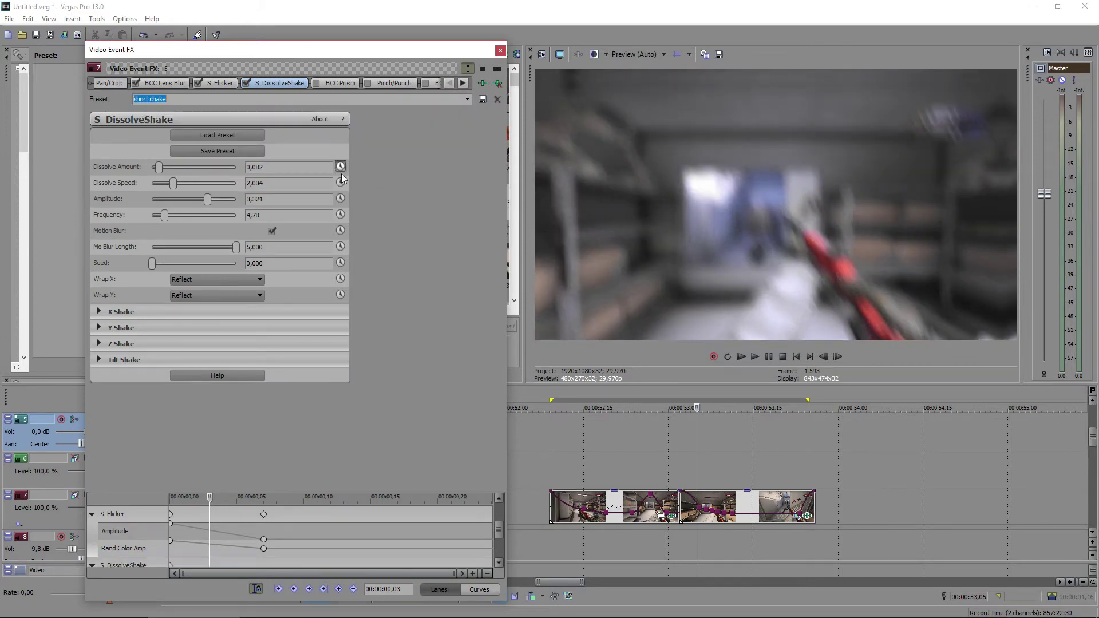
Add a Dissolve Amount keyframe of 0,000 and move it one frame later to 00:00:00,04
drag(496, 537, 488, 588)
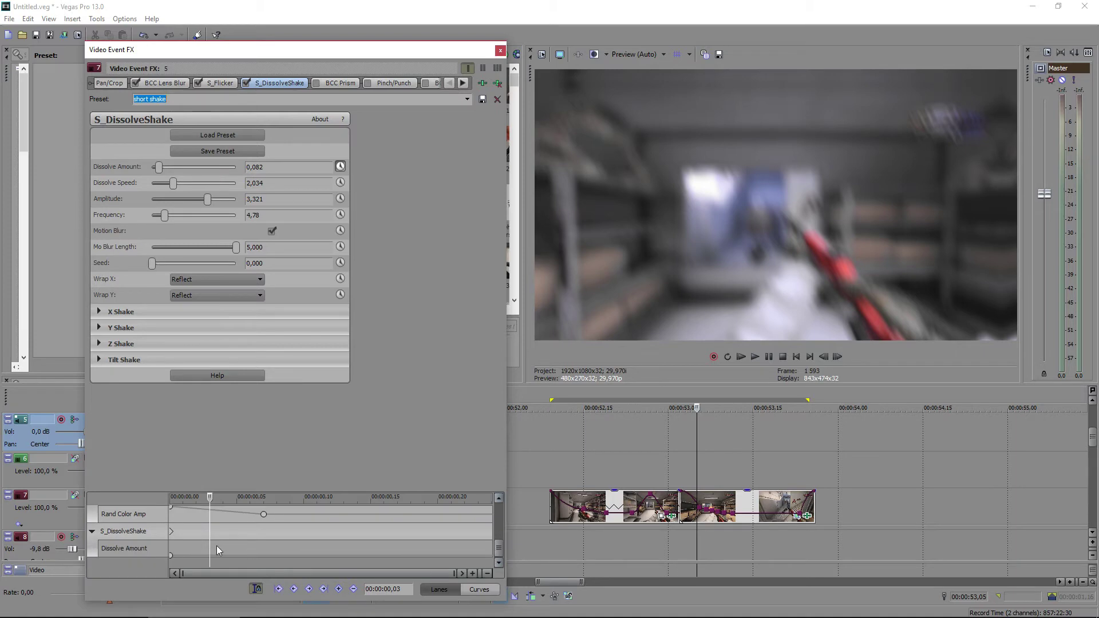
click(217, 545)
drag(156, 170, 150, 167)
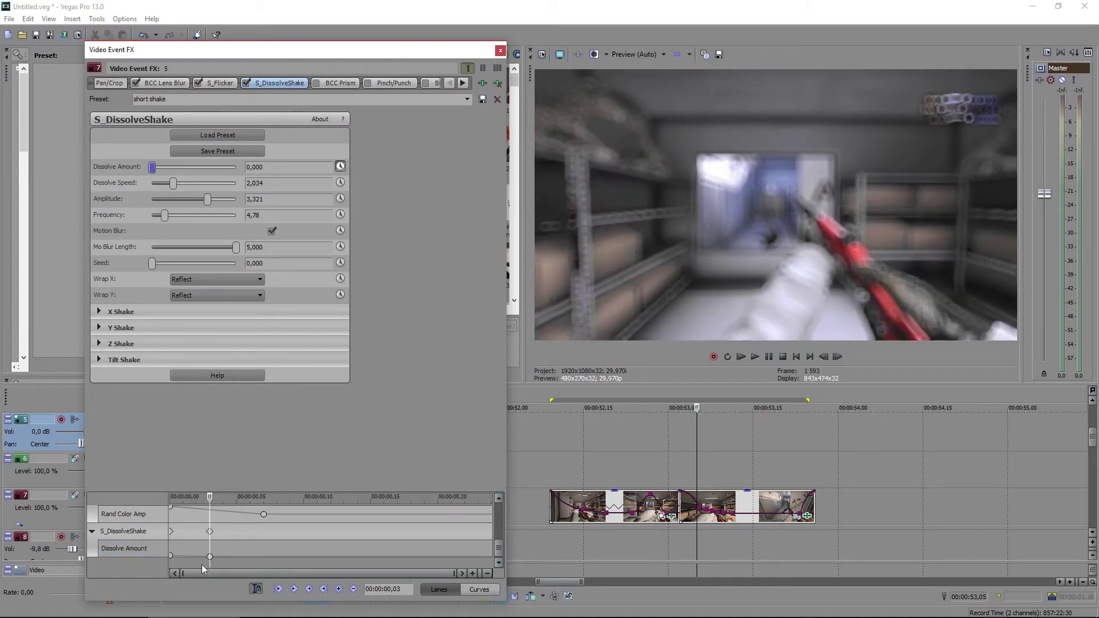
drag(210, 556, 222, 556)
Enable BCC Prism with its default preset, set Starting Depth to 0,60 and turn on animation for it
click(331, 83)
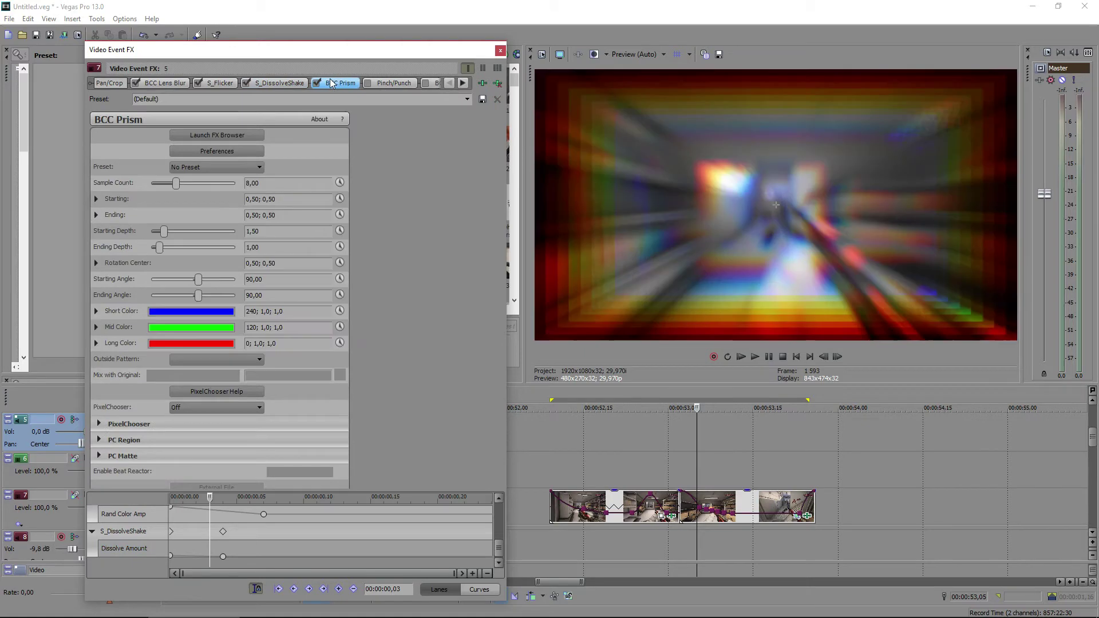
click(466, 99)
click(381, 109)
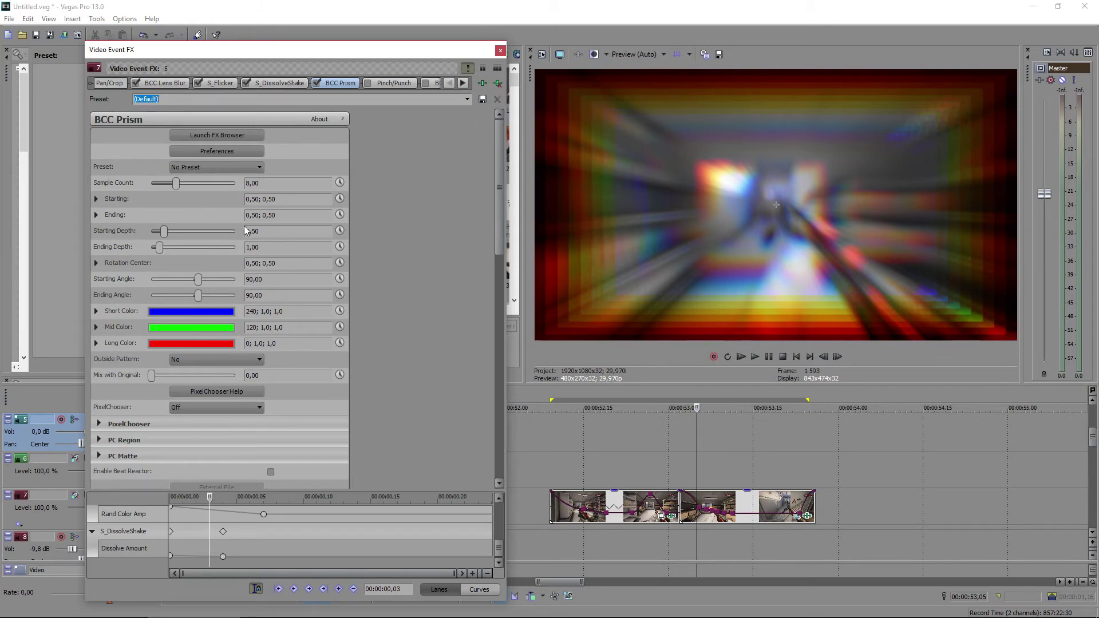
text(0,5)
key(BackSpace)
text(6)
key(Return)
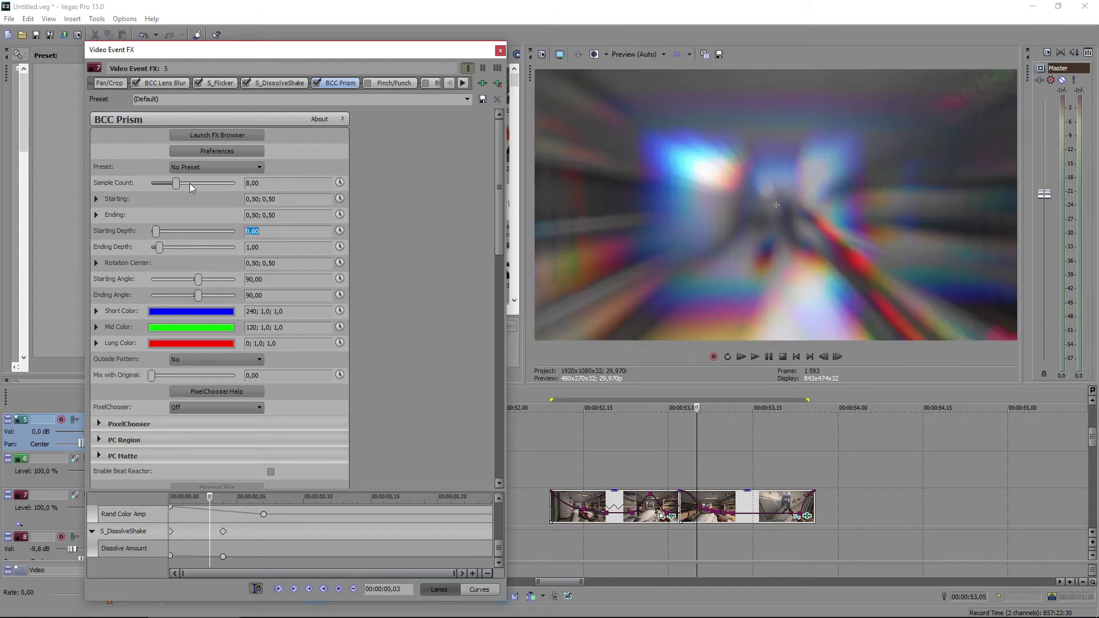
click(340, 231)
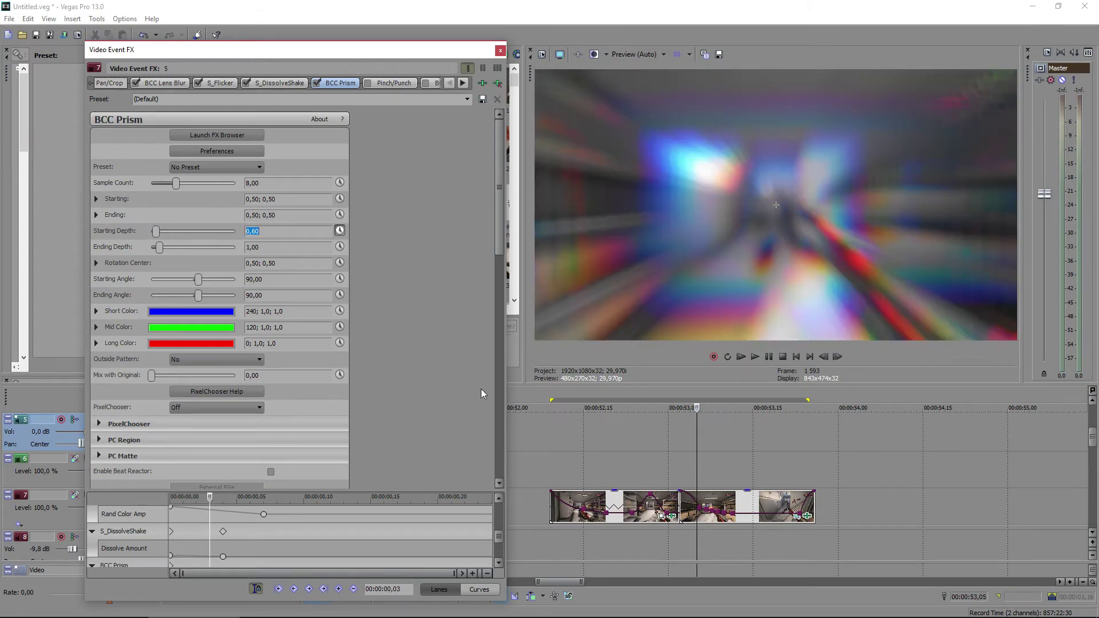
Keyframe BCC Prism's Starting Depth to 1 at 00:00:00,07
drag(502, 531, 475, 564)
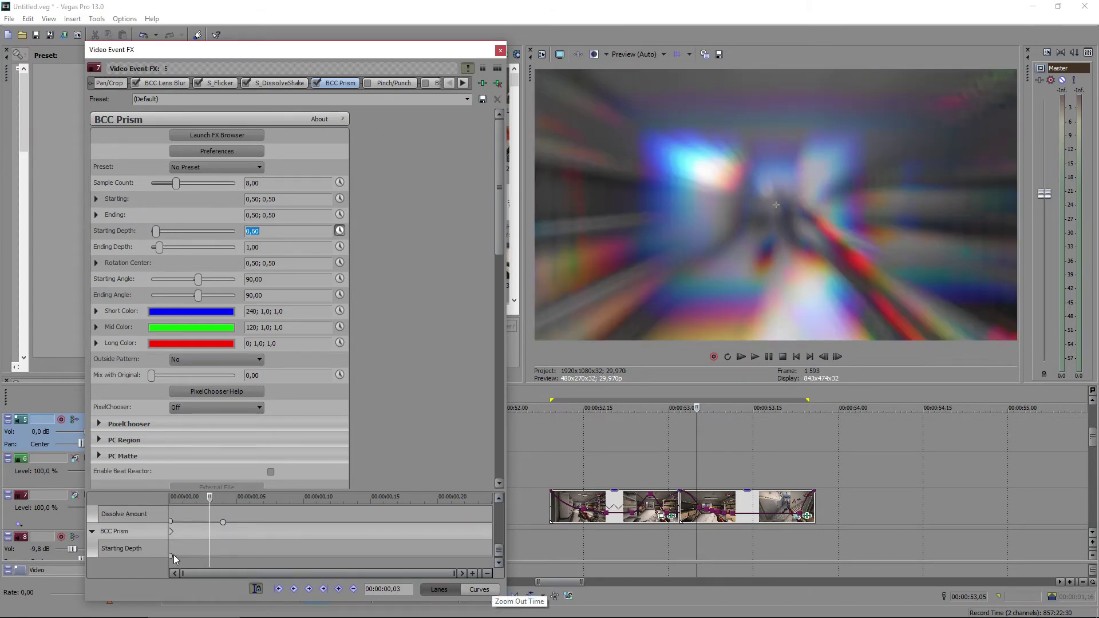
click(170, 555)
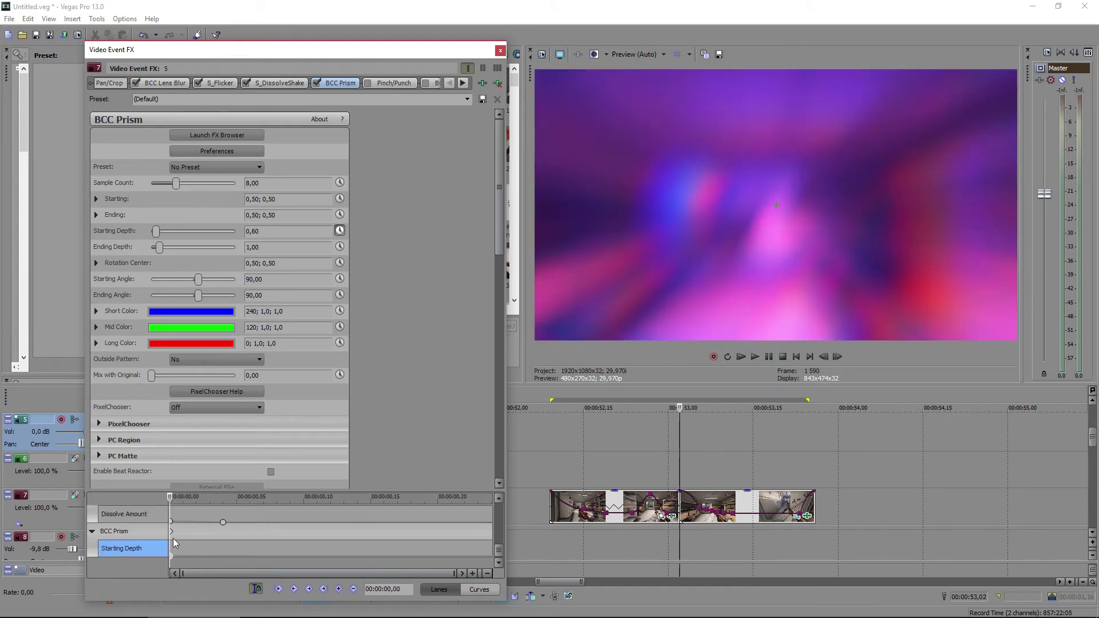
key(space)
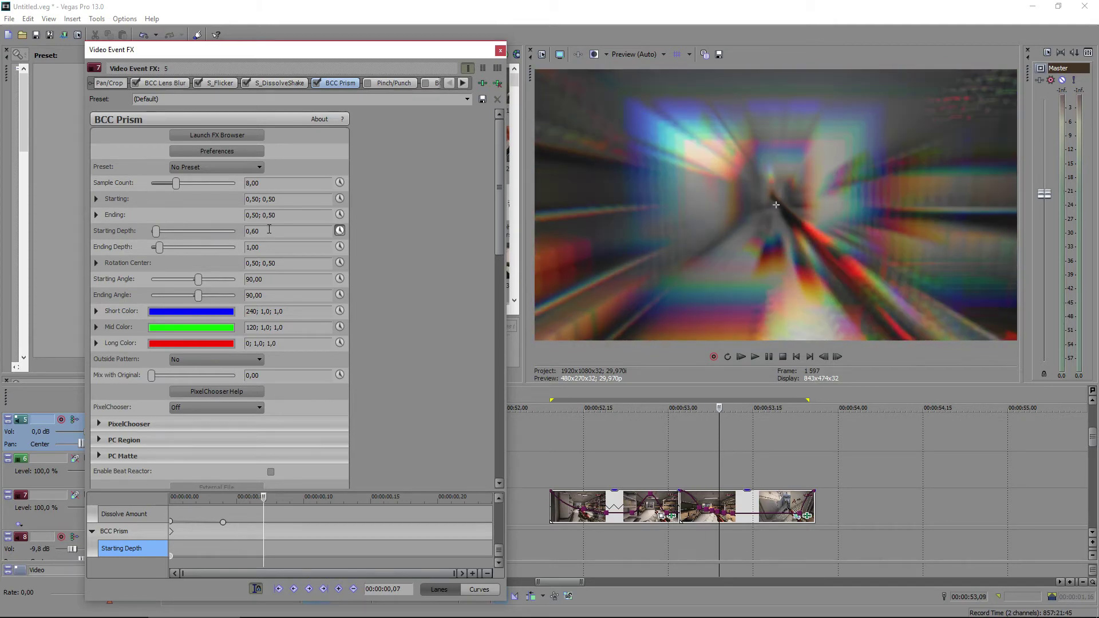
text(1)
key(Return)
Enable Pinch/Punch with the Maximum Punch preset, set Amount to -1,000 and give its first keyframe a Fast Fade
click(394, 82)
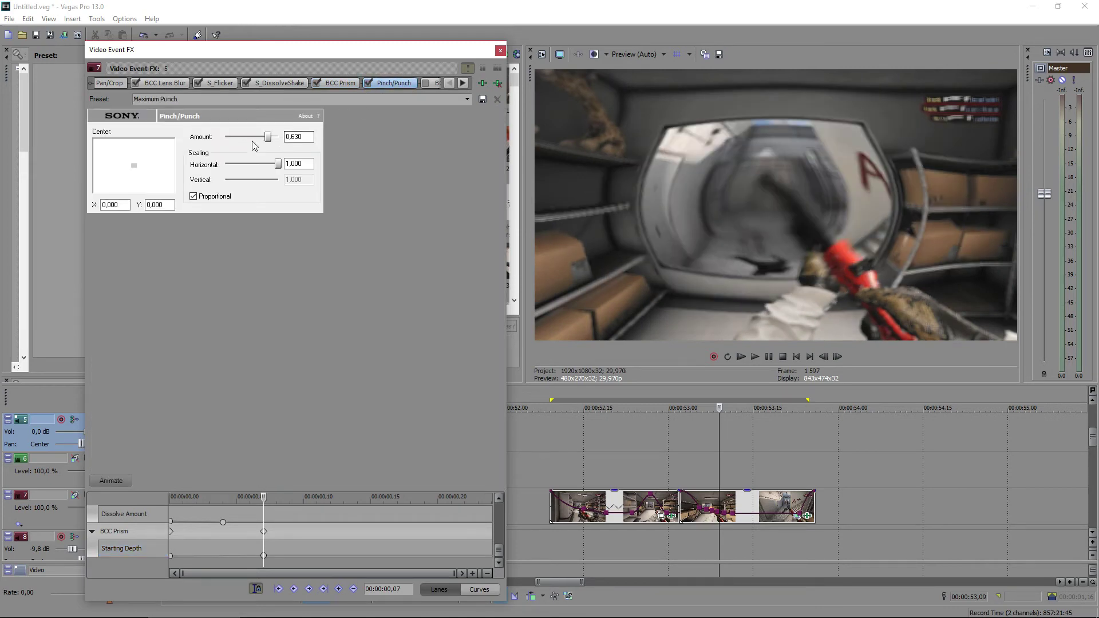
drag(252, 141, 129, 521)
scroll(504, 537, down, 1)
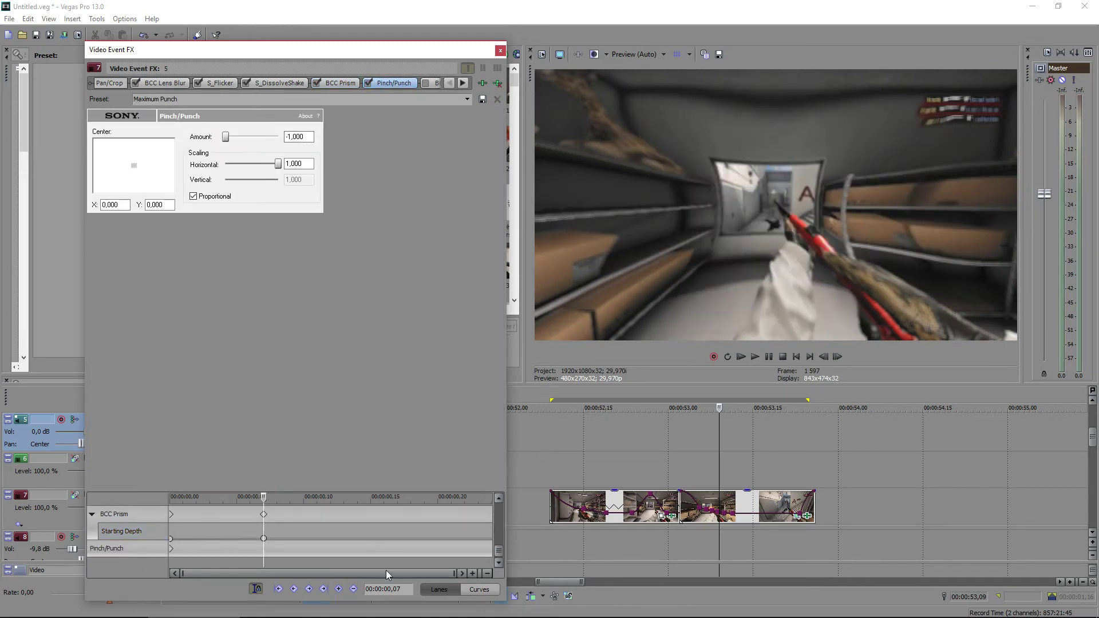
right_click(172, 549)
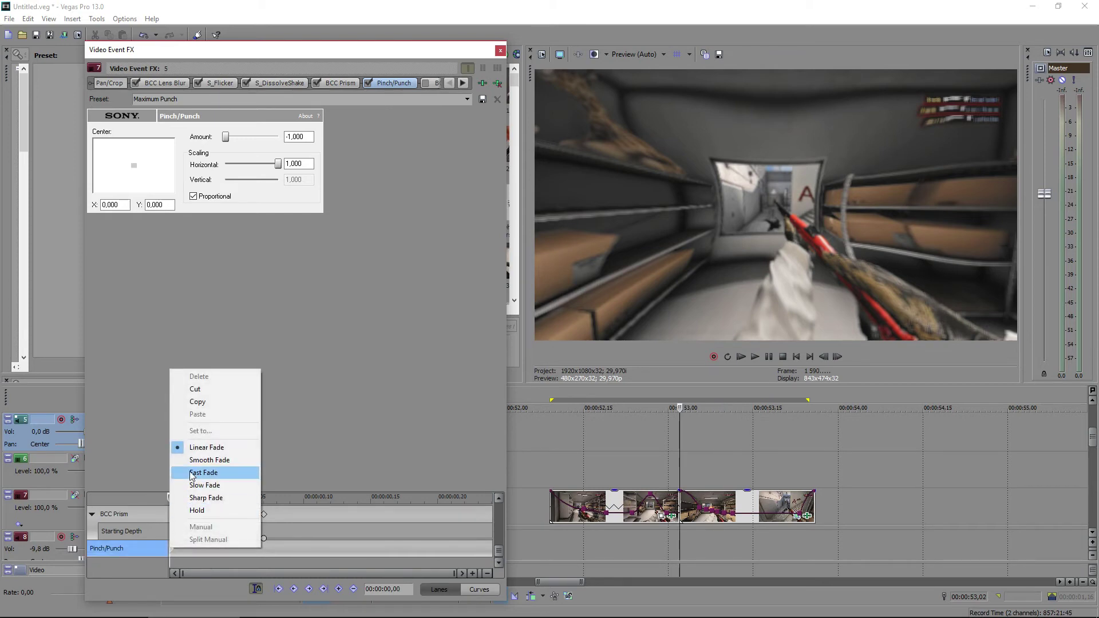
click(192, 472)
Keyframe the Pinch/Punch Amount to 0 at 00:00:00,04
key(Right)
key(Right)
key(Right)
key(Right)
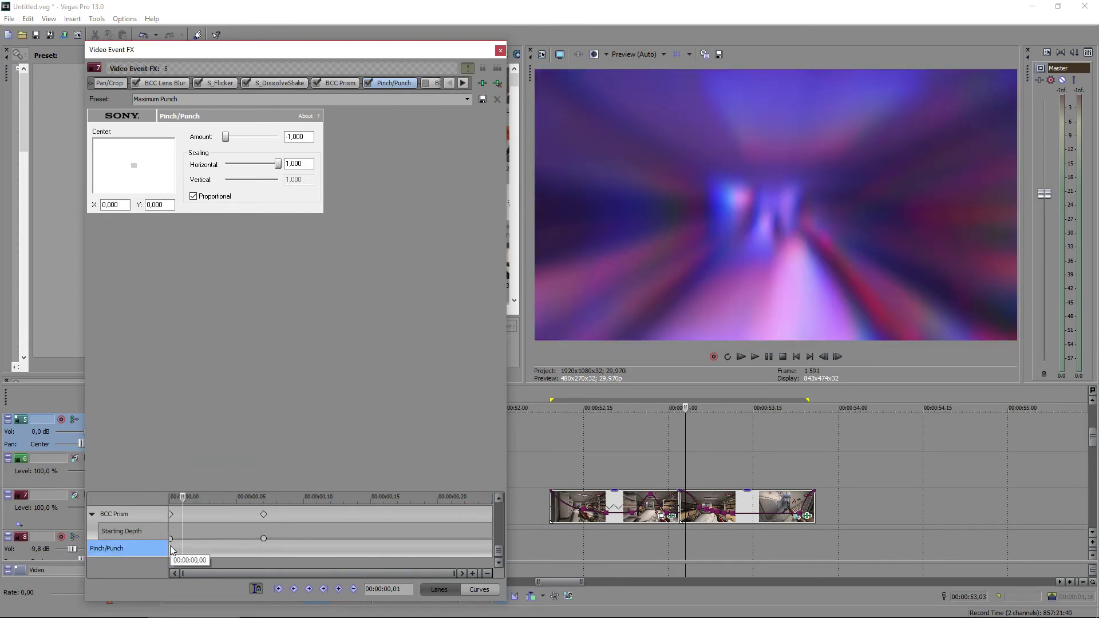
double_click(293, 136)
text(0)
key(Return)
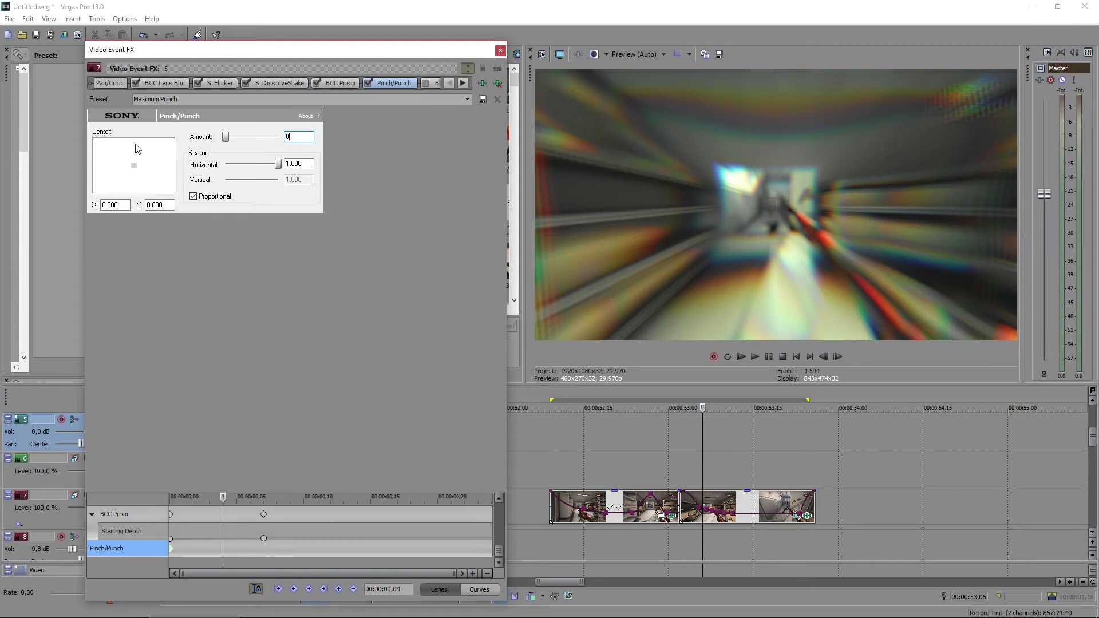
Enable BCC Colorize on the second clip and apply the saved effect preset whose name begins with "lololo"
click(438, 82)
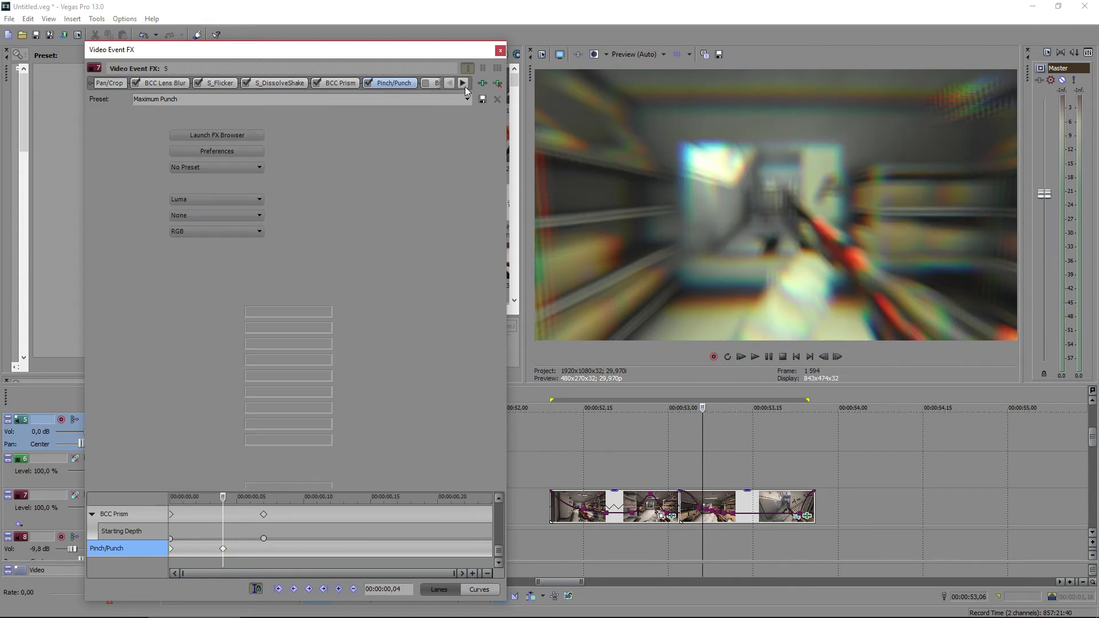
click(467, 99)
click(346, 124)
click(467, 99)
click(400, 156)
Try greyWithFaintYelCast.bsp as BCC Colorize's built-in preset, and switch to Default.bsp
click(235, 166)
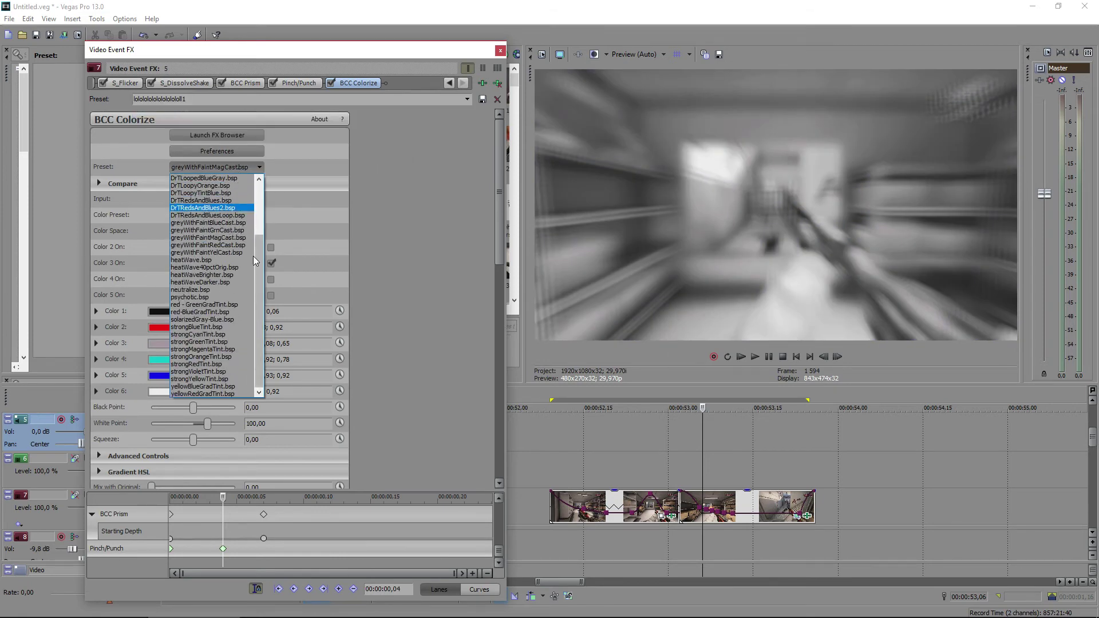
click(252, 252)
click(259, 167)
drag(262, 229, 259, 174)
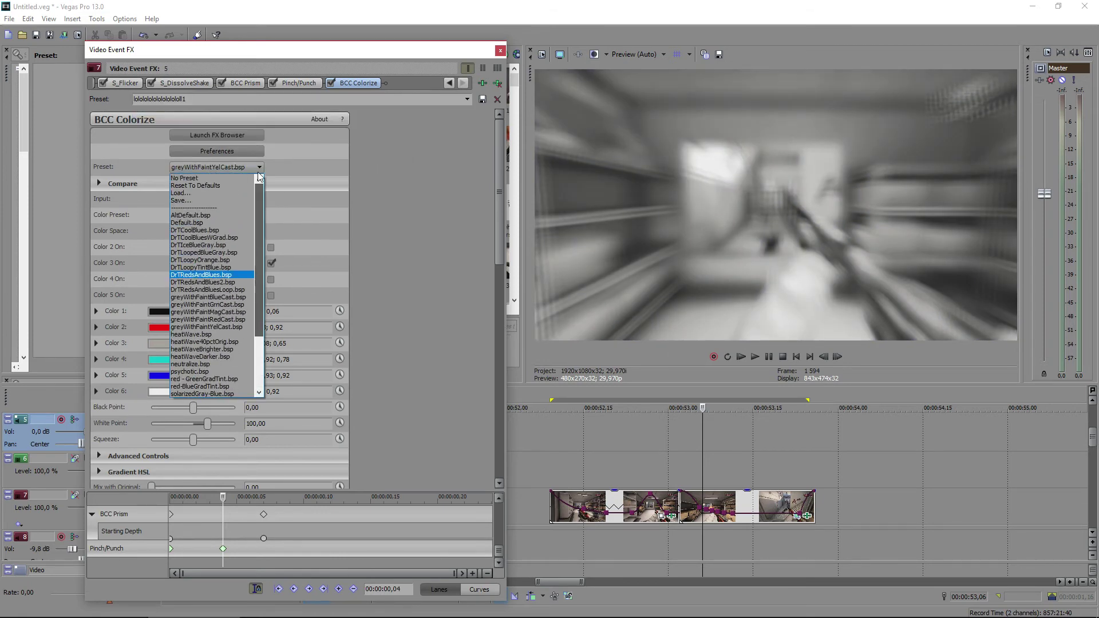
click(189, 222)
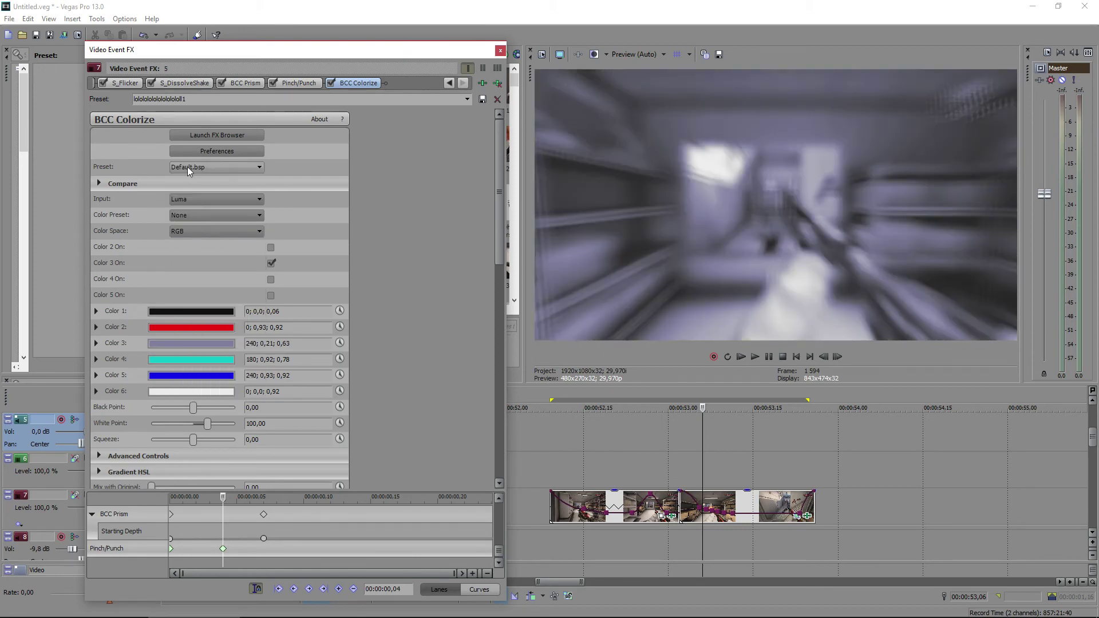
Turn on animation for BCC Colorize's Mix with Original, keeping 0,00 at the clip's first frame
scroll(344, 379, down, 5)
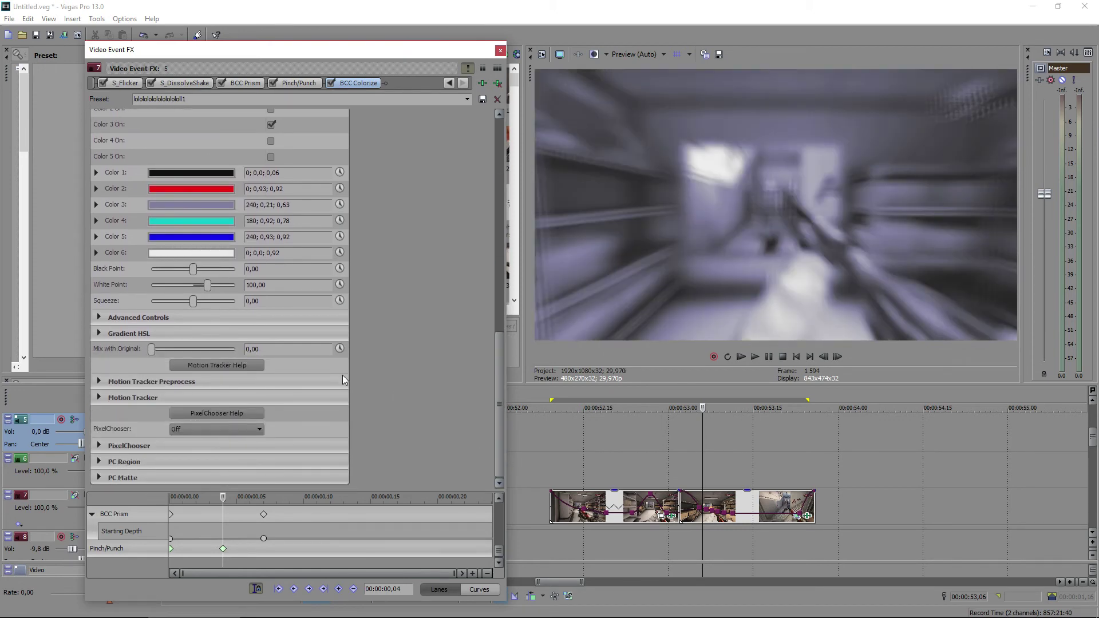
click(339, 348)
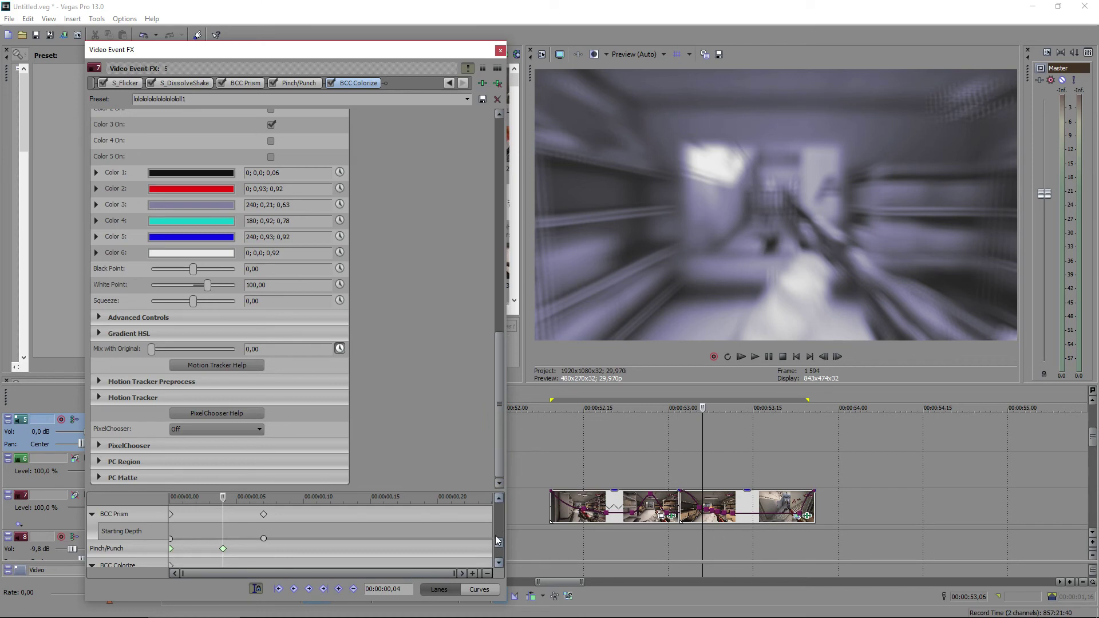
drag(497, 539, 493, 576)
click(171, 557)
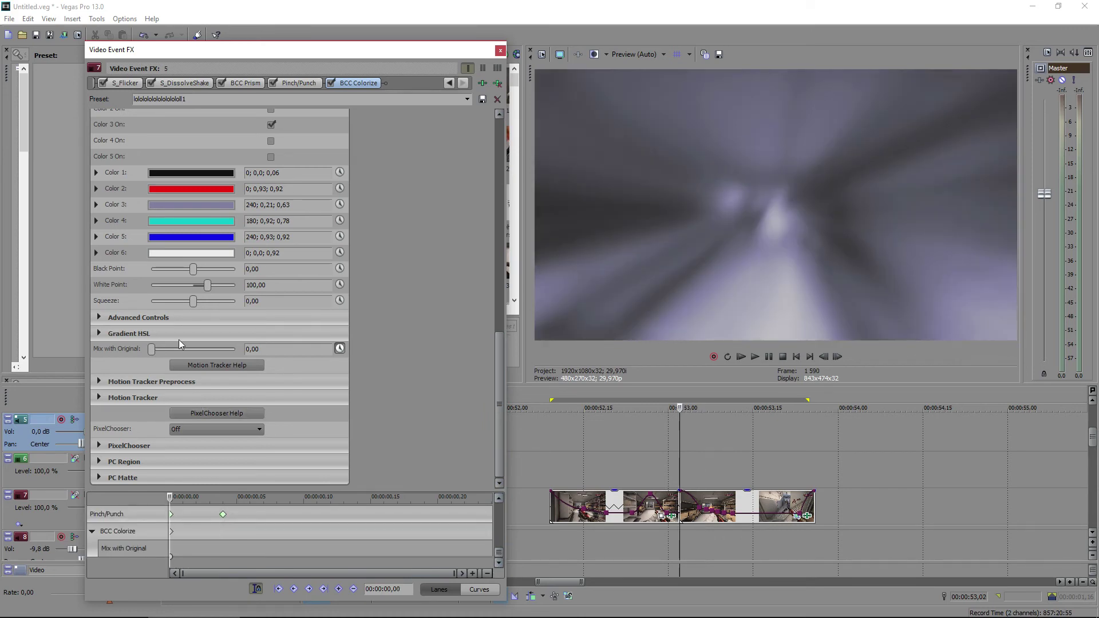
mouse_move(153, 353)
mouse_down()
mouse_move(263, 362)
mouse_move(151, 354)
mouse_up()
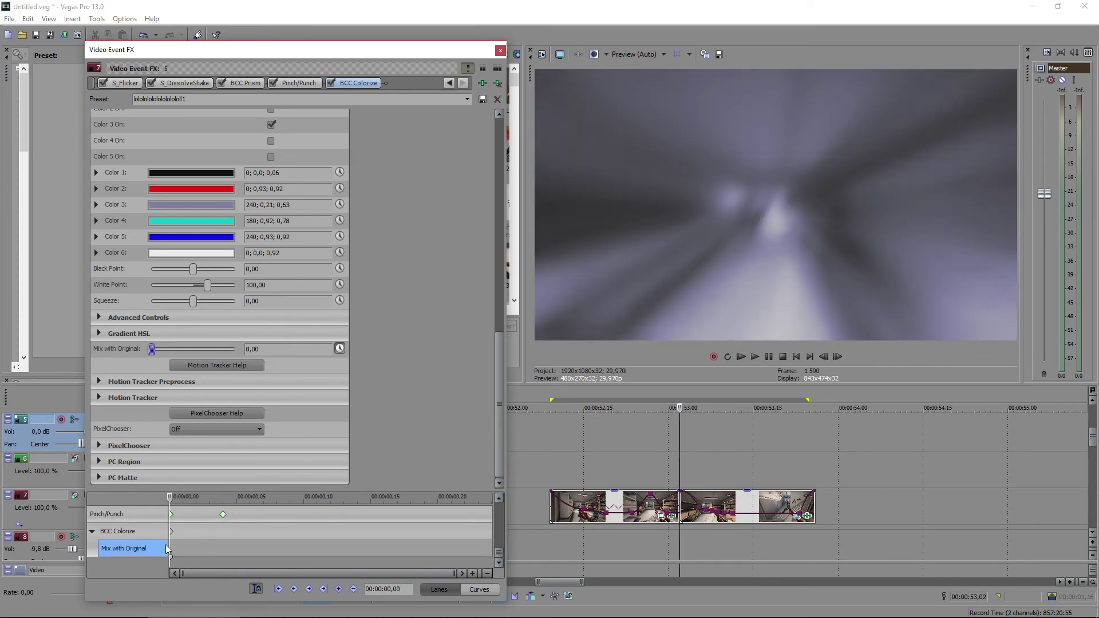
Keyframe BCC Colorize's Mix with Original to 100 at 00:00:00,10
mouse_move(173, 556)
key(space)
click(252, 349)
text(100)
key(Return)
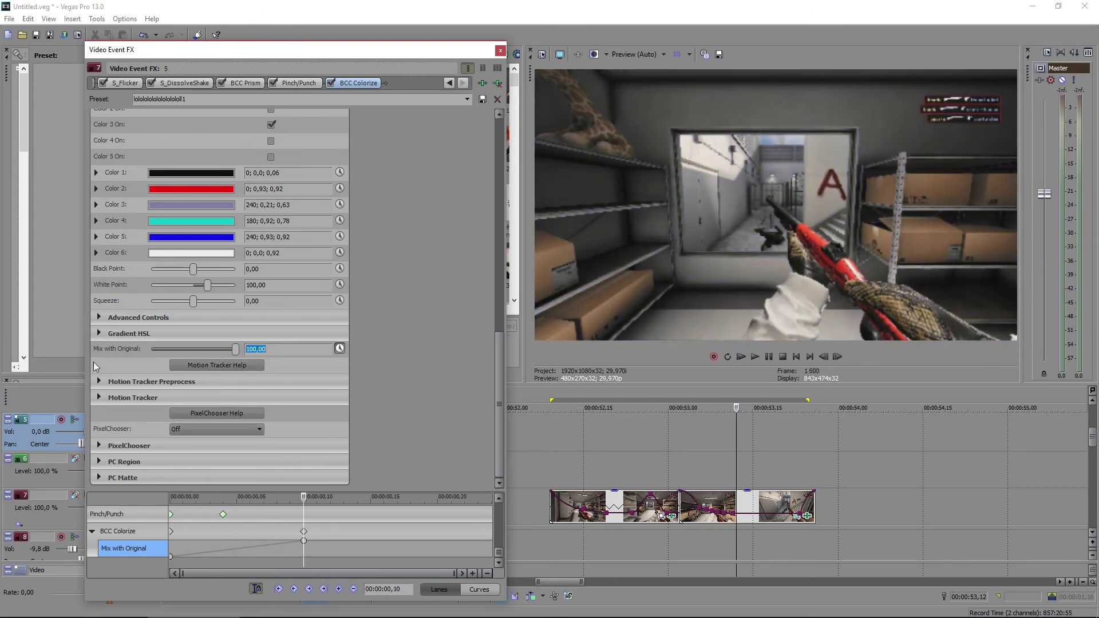
Close the effects window and move the starry overlay clip down to track 6, directly above the second gameplay clip
click(500, 51)
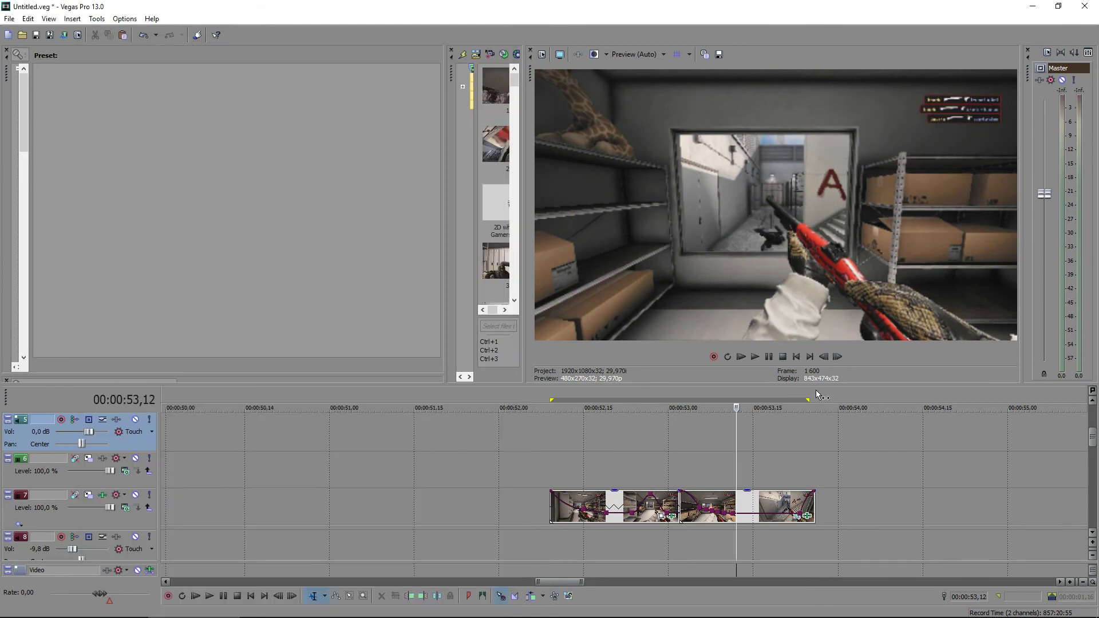
scroll(1090, 440, down, 3)
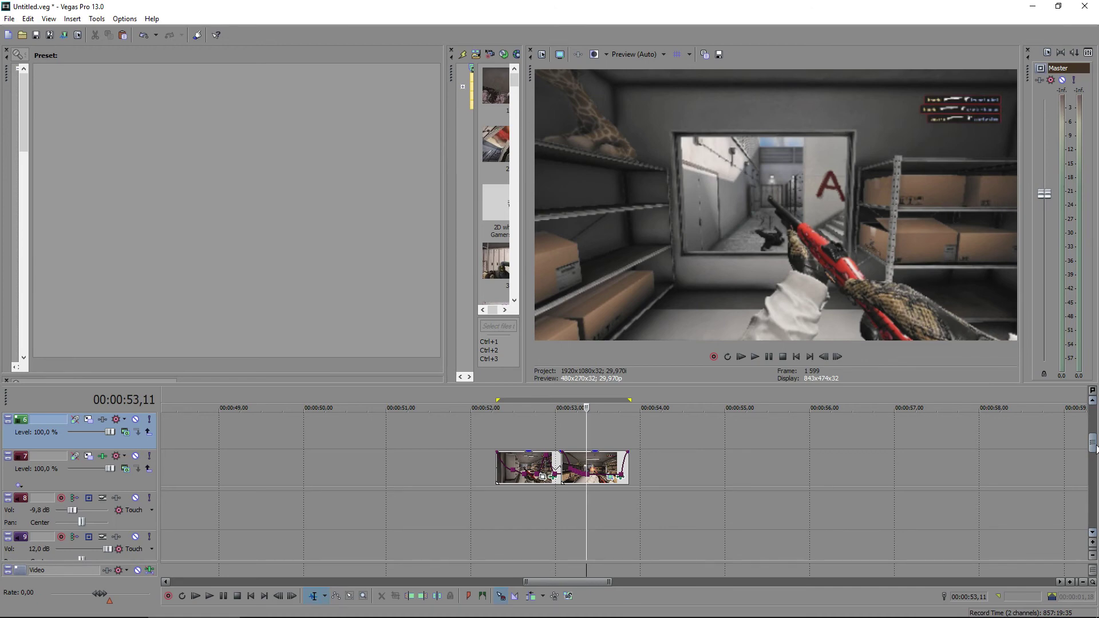
scroll(1094, 450, up, 3)
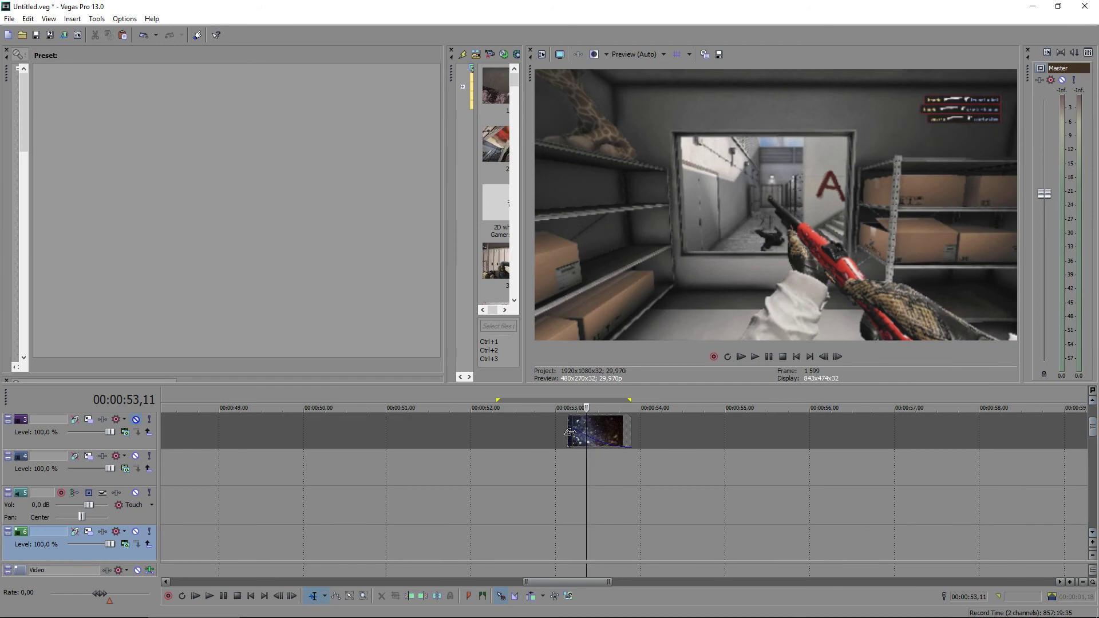
click(589, 433)
drag(589, 433, 596, 439)
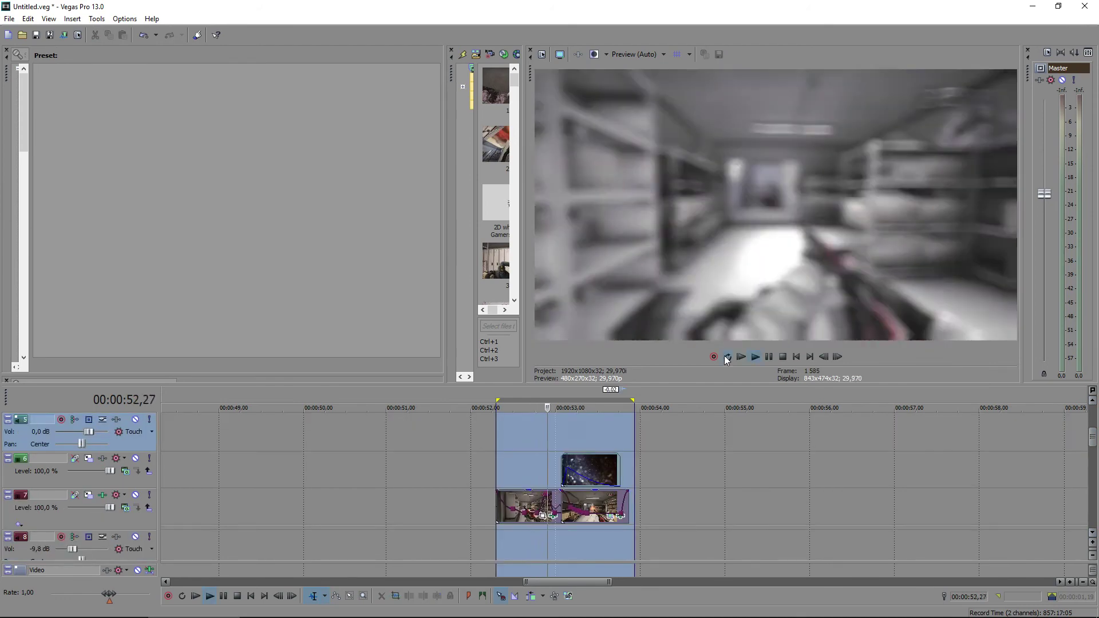